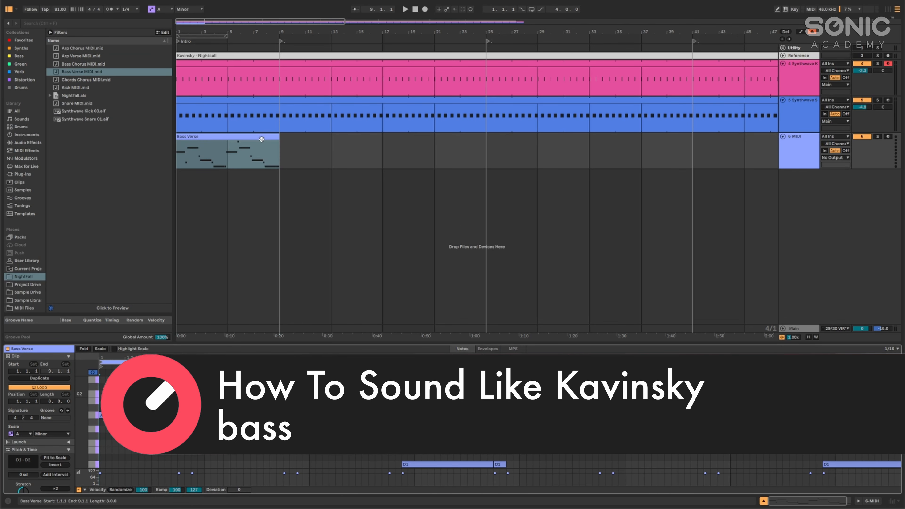
- Duplicate the Bass Verse clip onto a new MIDI track below, and load an initialised ANA 2 on the original track
left_click_drag(260, 138, 254, 177)
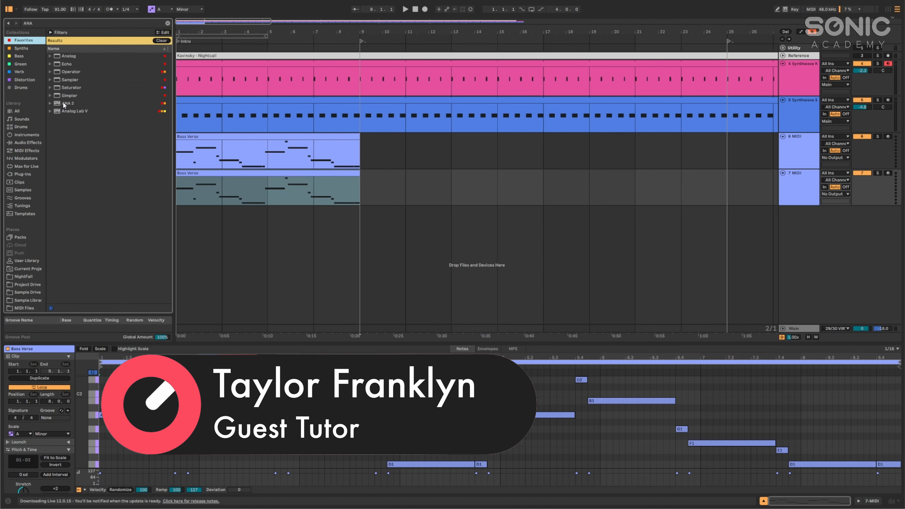
left_click(64, 104)
left_click_drag(64, 105, 288, 149)
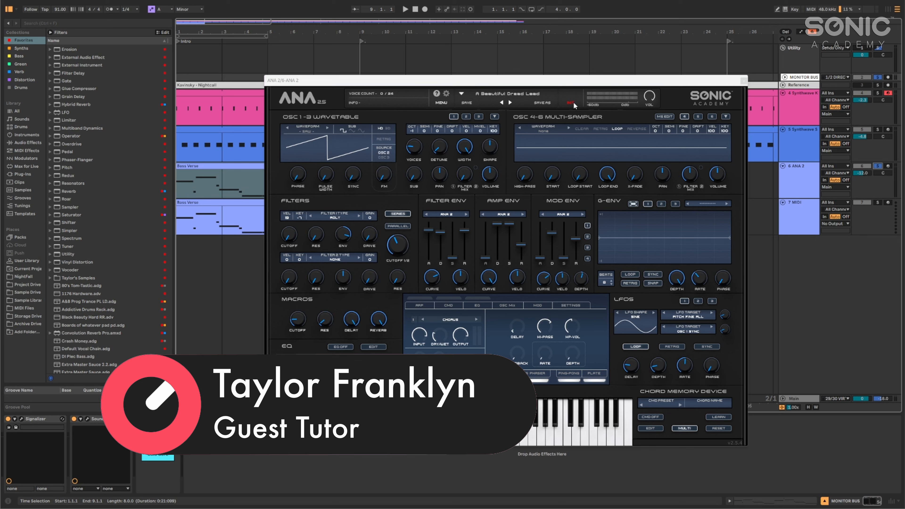
left_click(570, 103)
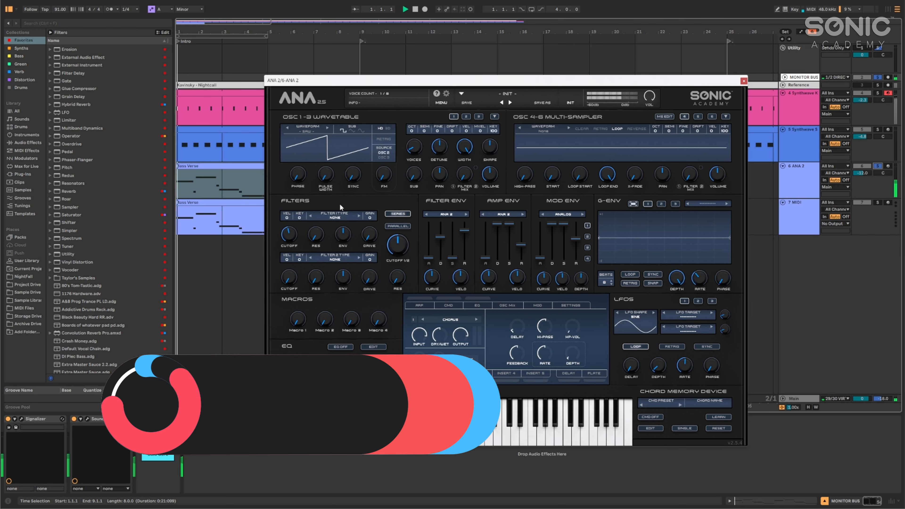
- Play the Bass Verse clip through the initialised patch with the synth window moved clear of the clips
key("space")
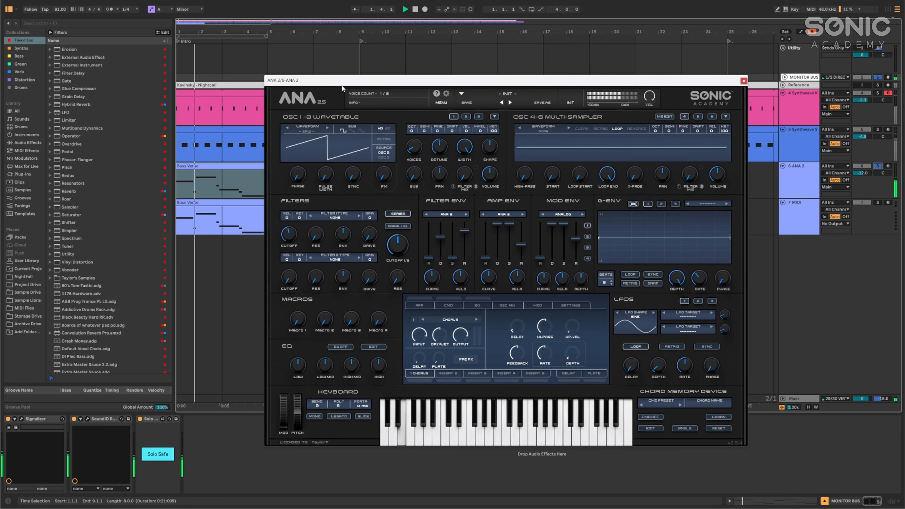
left_click_drag(342, 80, 441, 54)
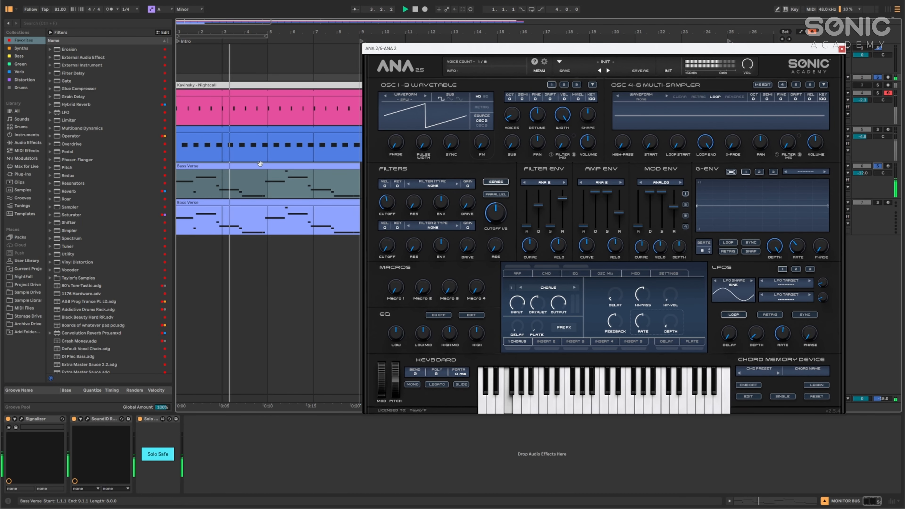
key("plus")
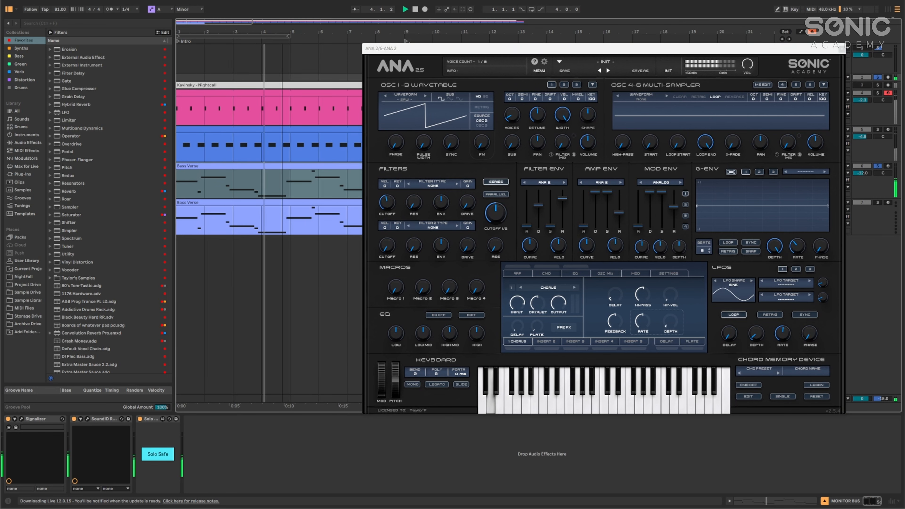
key("space")
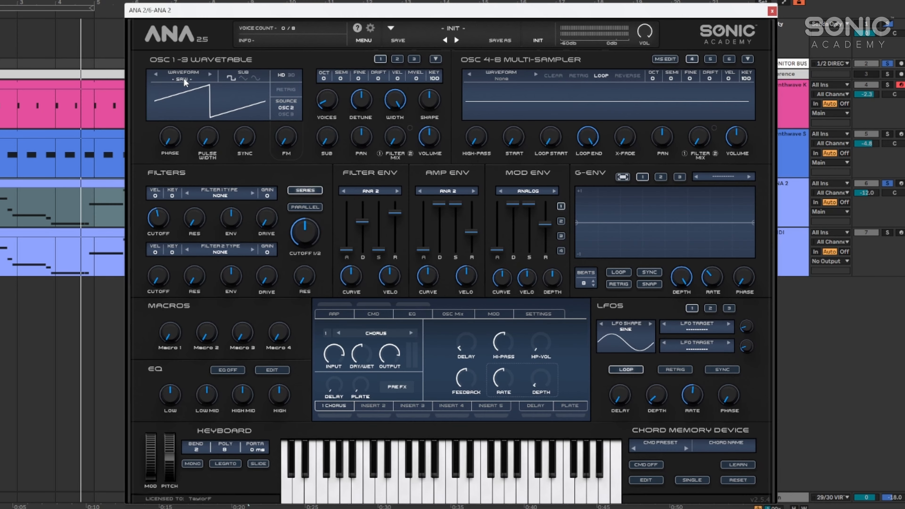
- Set oscillator 1 to the Triangle waveform at octave 1 with two voices and a sine sub at 64%
left_click(356, 87)
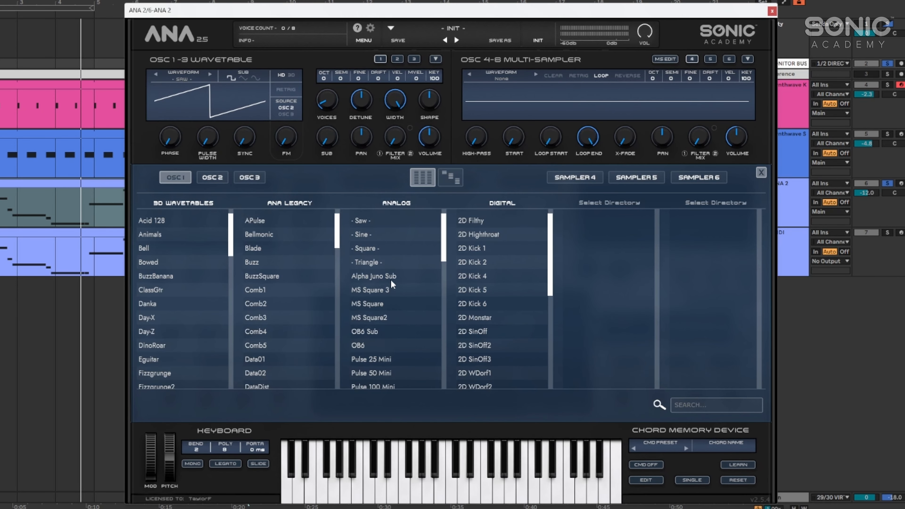
left_click(375, 264)
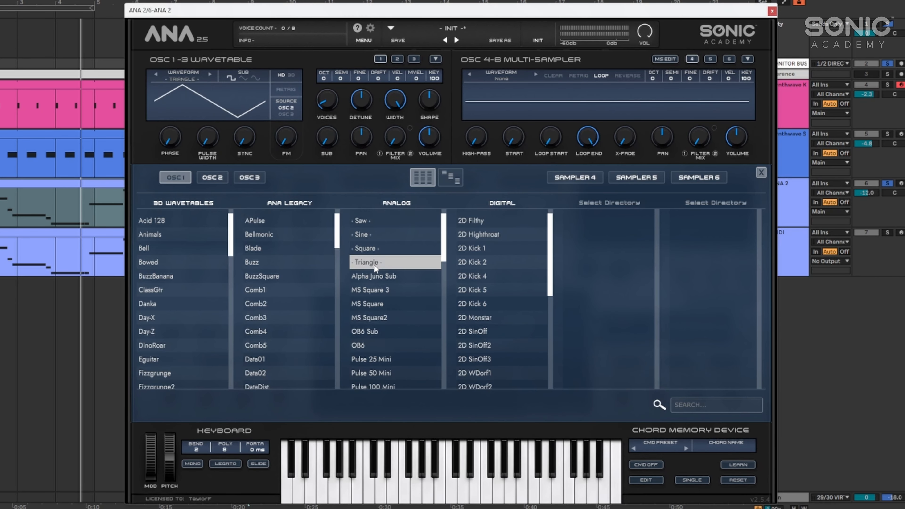
left_click(179, 78)
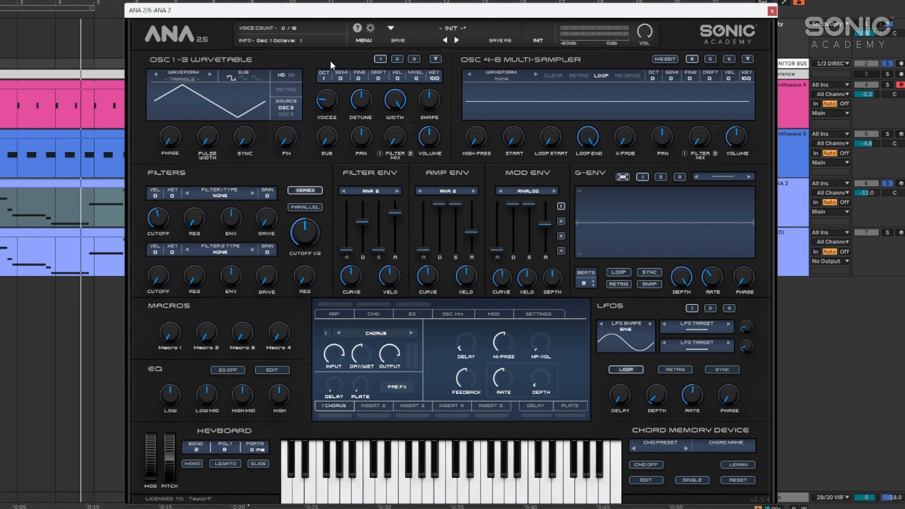
left_click_drag(327, 143, 336, 66)
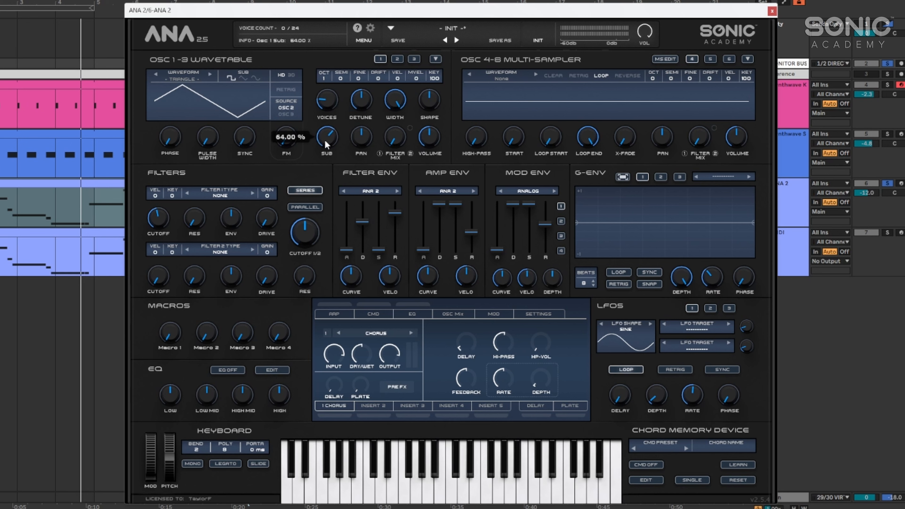
left_click_drag(328, 138, 328, 137)
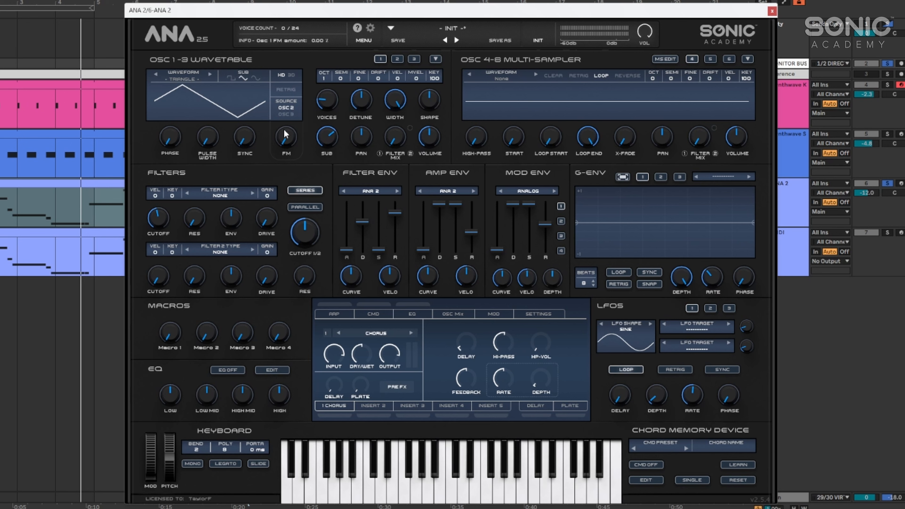
- Reduce oscillator 1's detune and play the bass line to check the sound
mouse_move(363, 105)
mouse_move(364, 103)
left_mouse_down()
mouse_move(362, 113)
mouse_move(368, 95)
left_mouse_up()
key("space")
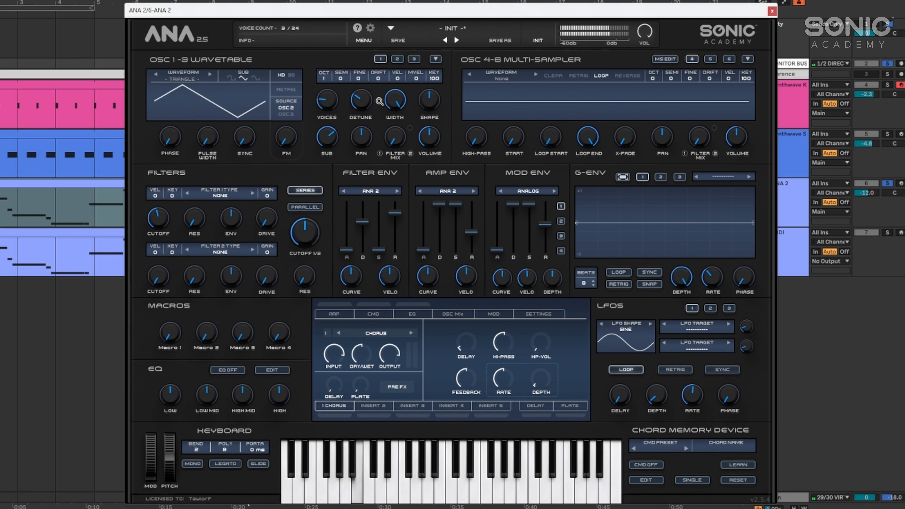
mouse_move(382, 104)
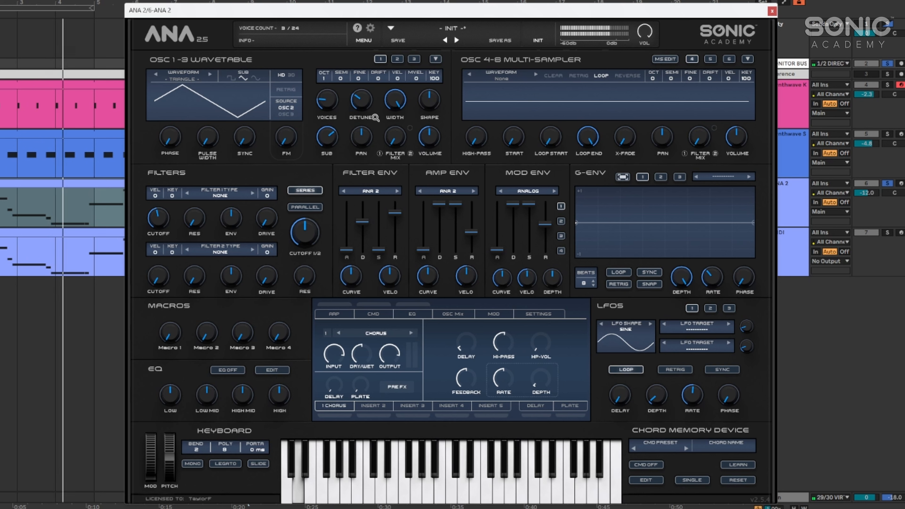
key("space")
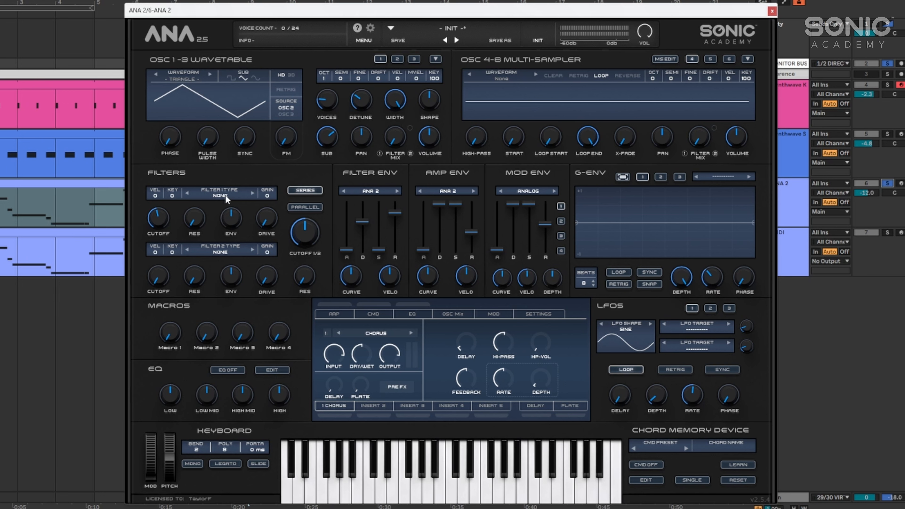
- Set filter 1 to MOGY - LP with raised drive and some resonance, and lower the filter cutoff
left_click(226, 195)
mouse_move(230, 219)
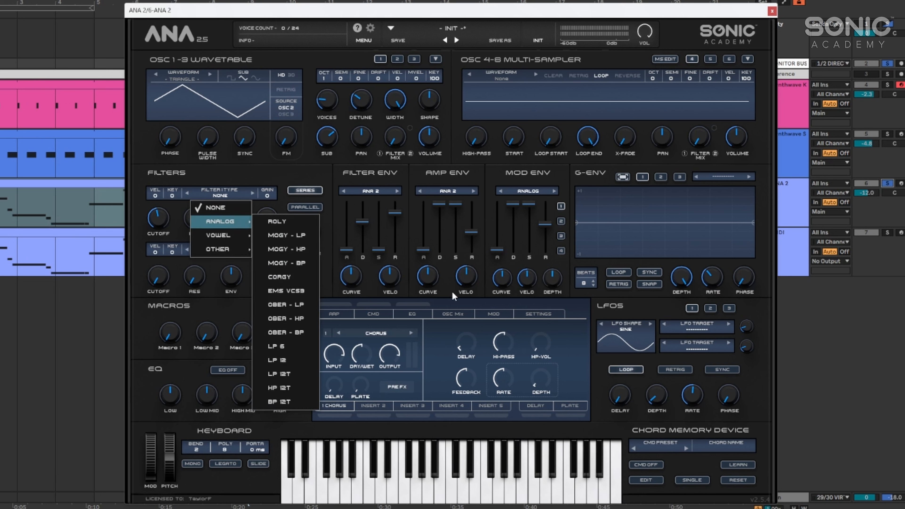
left_click(293, 237)
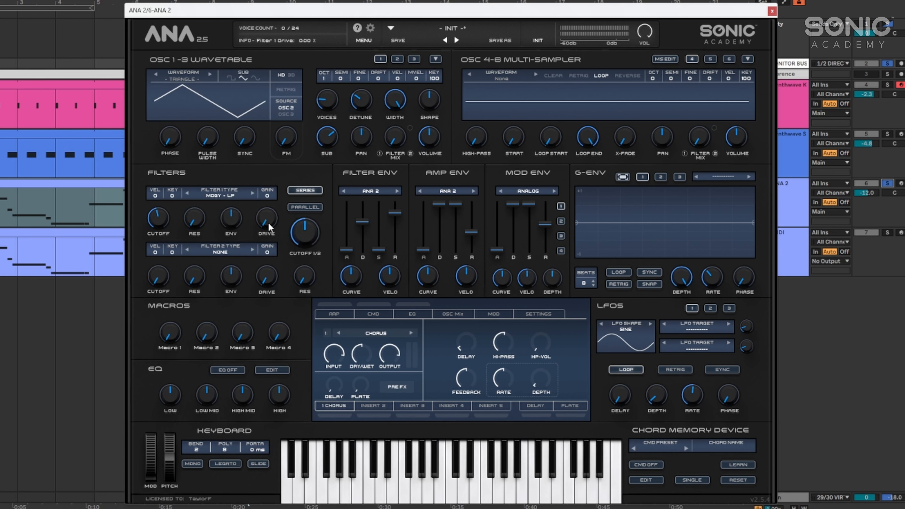
left_click_drag(268, 223, 279, 143)
left_click_drag(158, 216, 160, 222)
left_click_drag(302, 231, 304, 245)
mouse_move(200, 224)
left_mouse_down()
mouse_move(205, 207)
mouse_move(199, 215)
left_mouse_up()
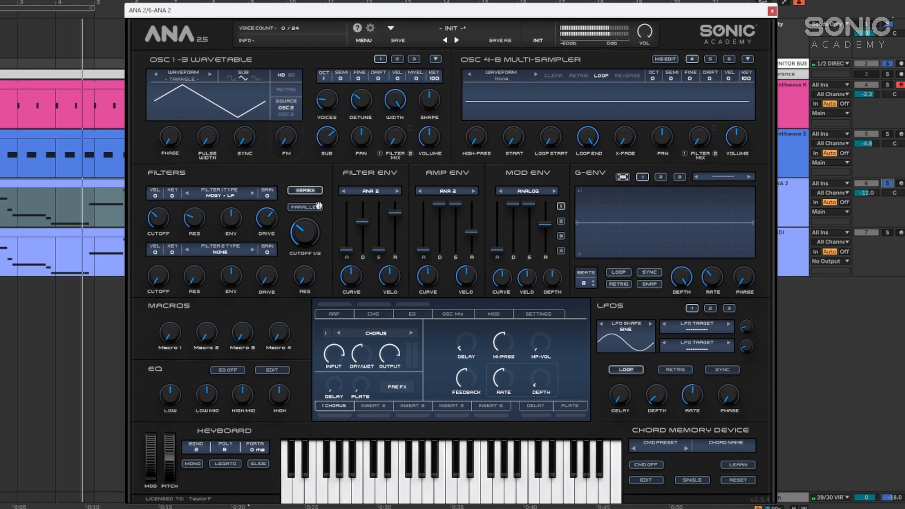
- Set oscillator 2 to the Pulse 100 Mini waveform with two voices and a small amount of sub
left_click(396, 60)
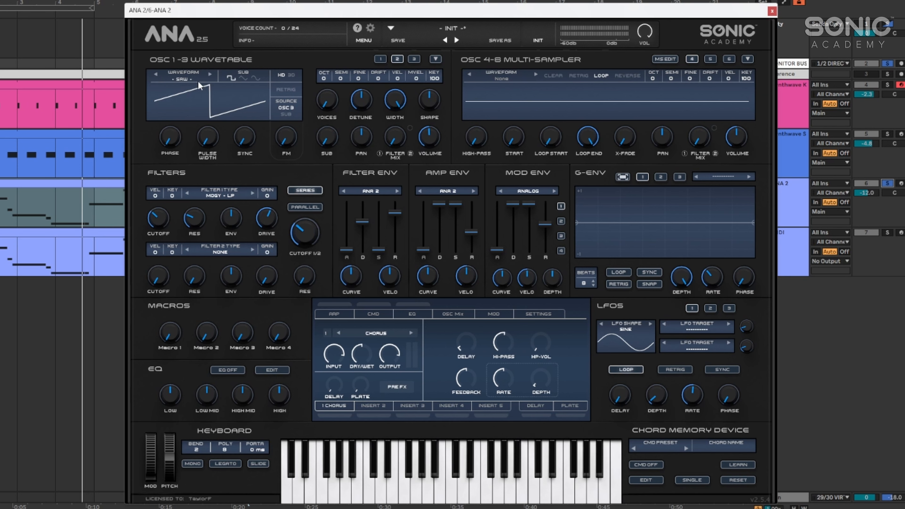
left_click(189, 78)
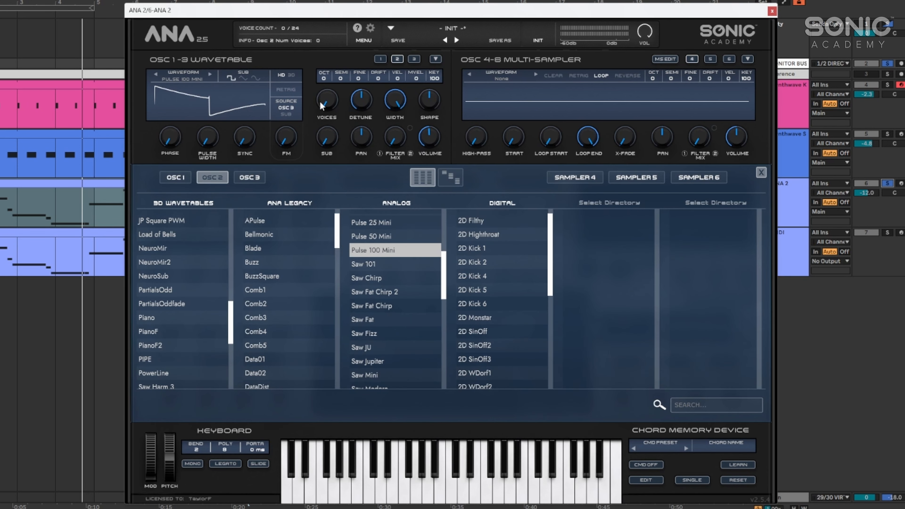
left_click_drag(323, 101, 337, 80)
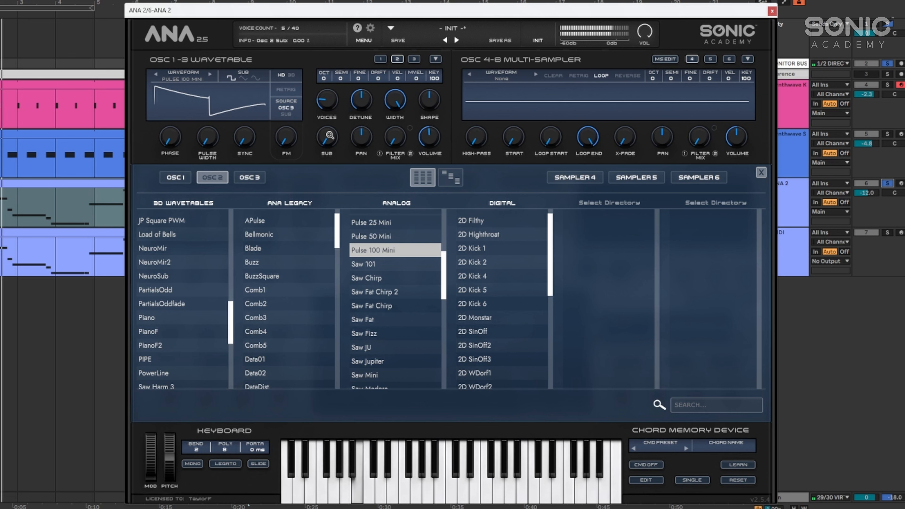
left_click_drag(329, 140, 340, 108)
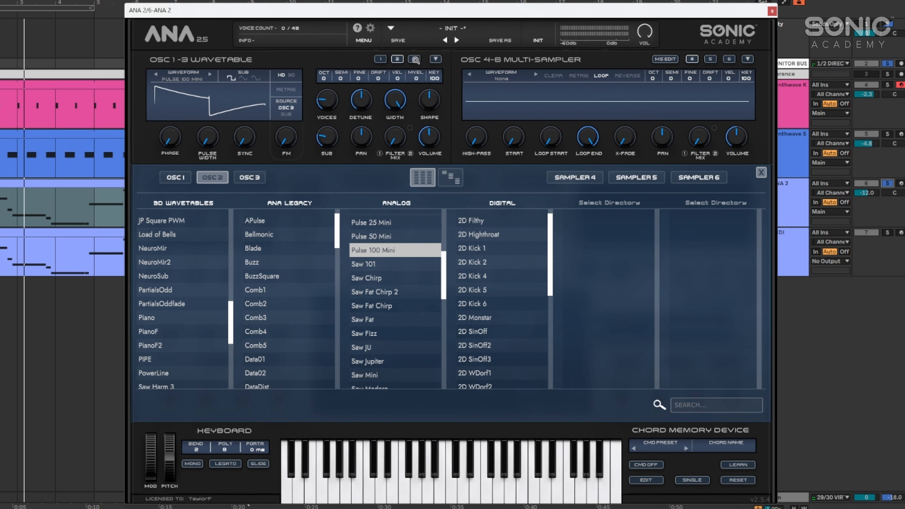
- Set oscillator 3 to the Triangle waveform at octave -1 with one voice, and play the bass line
left_click(249, 177)
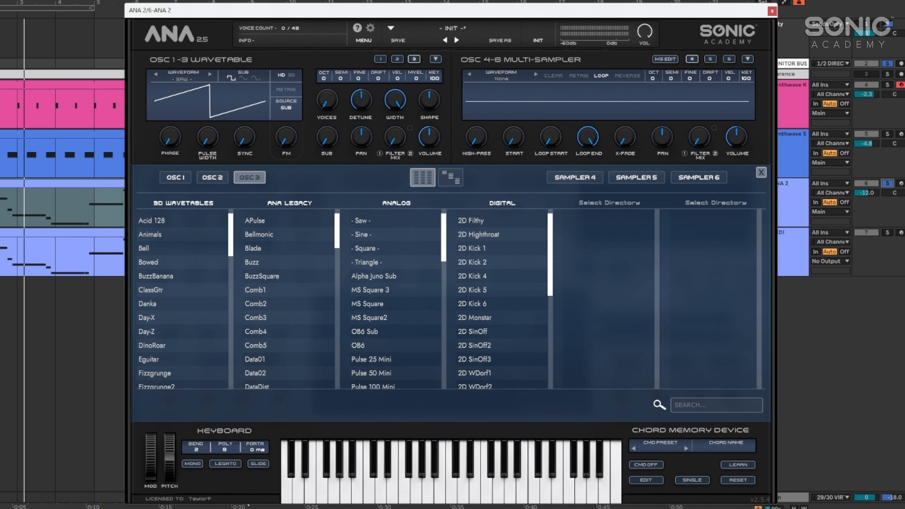
left_click_drag(325, 80, 324, 90)
left_click(368, 263)
left_click(761, 173)
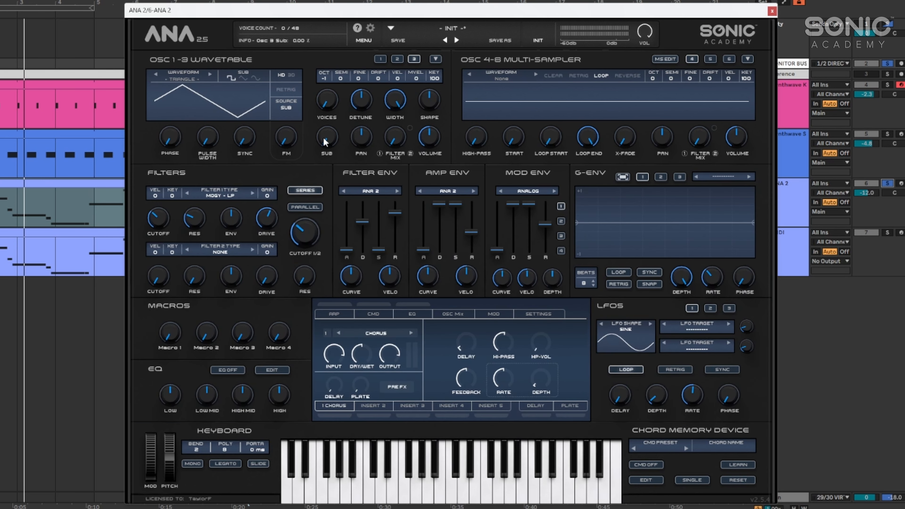
left_click_drag(330, 99, 329, 84)
key("space")
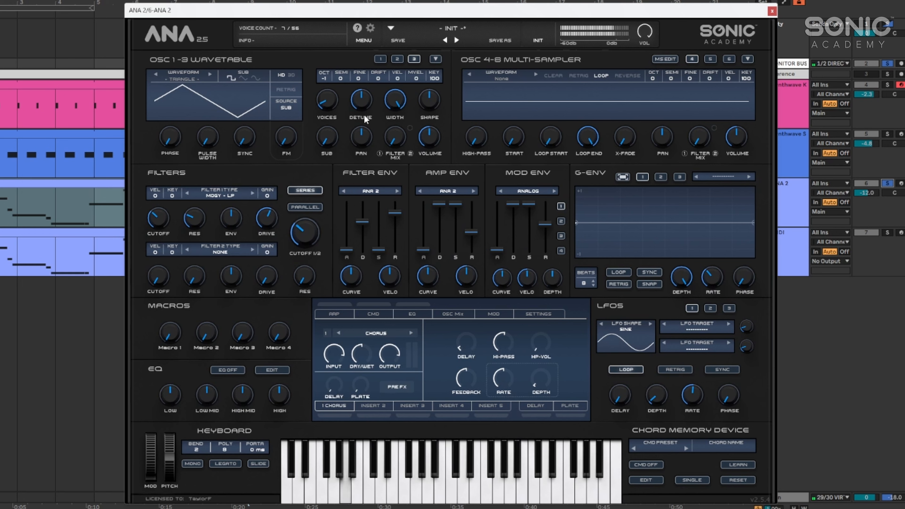
- Raise the volumes of oscillator 3 and oscillator 2 during playback
left_click_drag(431, 135, 436, 100)
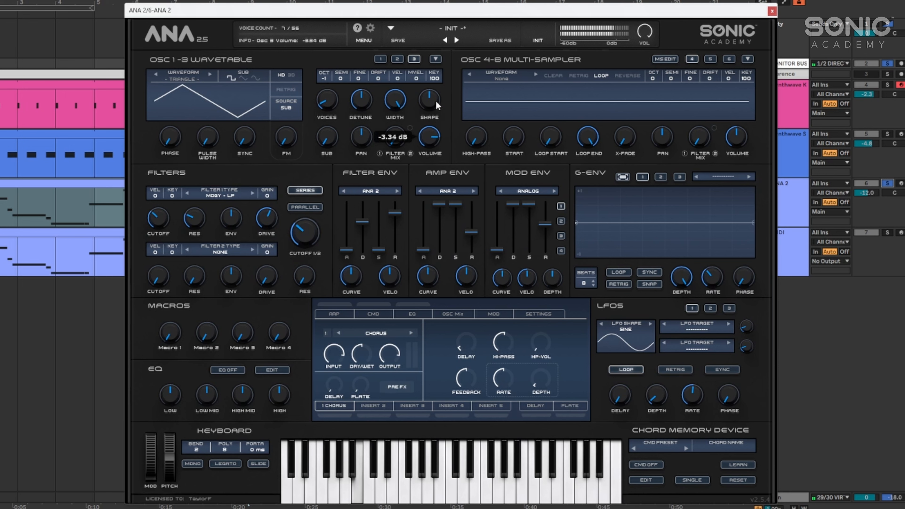
left_click(398, 59)
left_click_drag(429, 140, 435, 114)
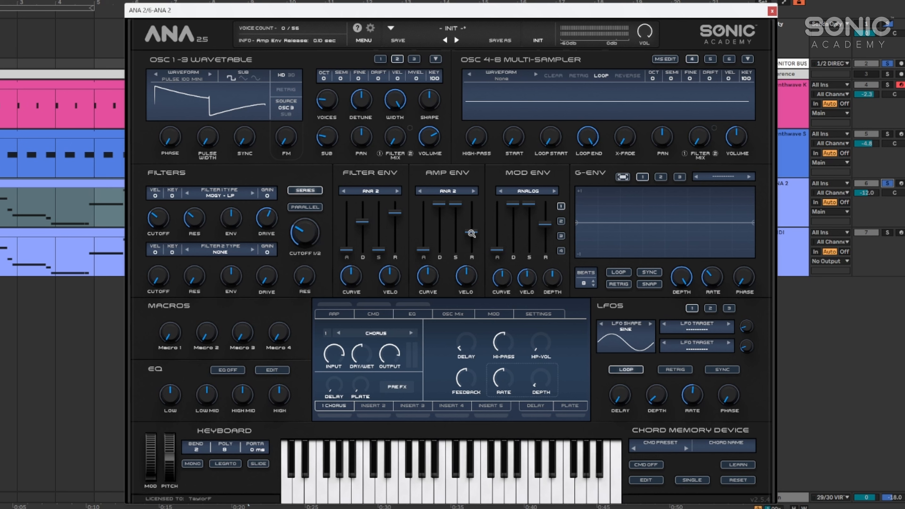
- Shorten the amp envelope's release and fine-tune filter 1's cutoff with key tracking set to 60
left_click_drag(472, 233, 473, 249)
left_click(413, 59)
left_click_drag(305, 233, 305, 236)
mouse_move(173, 192)
left_mouse_down()
mouse_move(179, 170)
mouse_move(177, 188)
left_mouse_up()
key("space")
left_click_drag(161, 219, 162, 216)
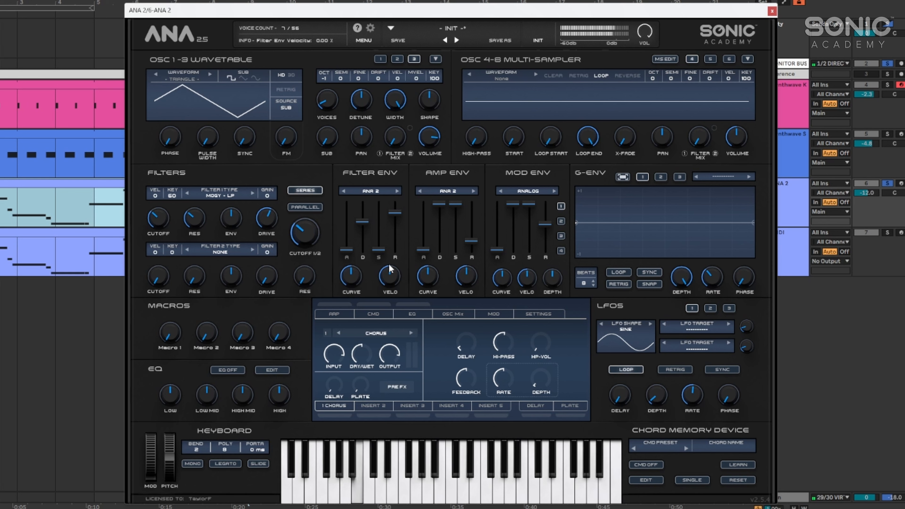
- Rename the two bass tracks Sub and Moog Bass, and take the Sub track out of solo
left_click(773, 12)
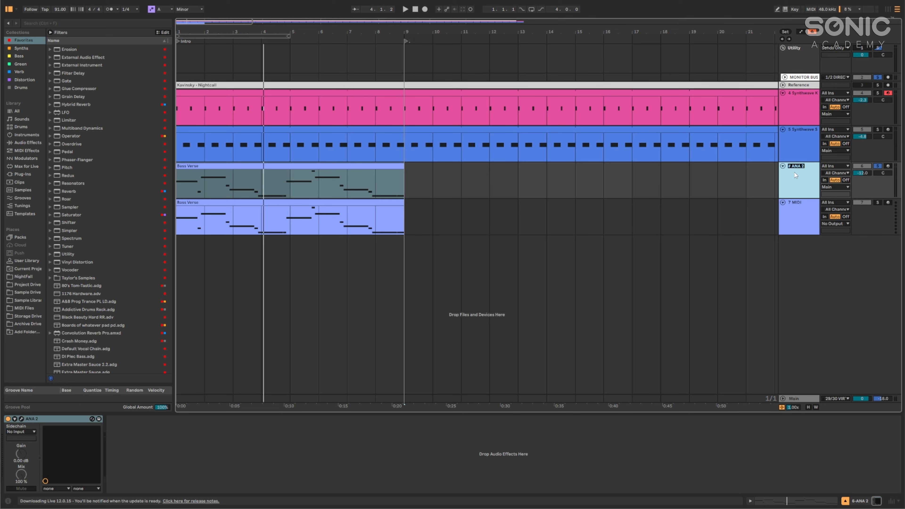
type("Sui")
key("Tab")
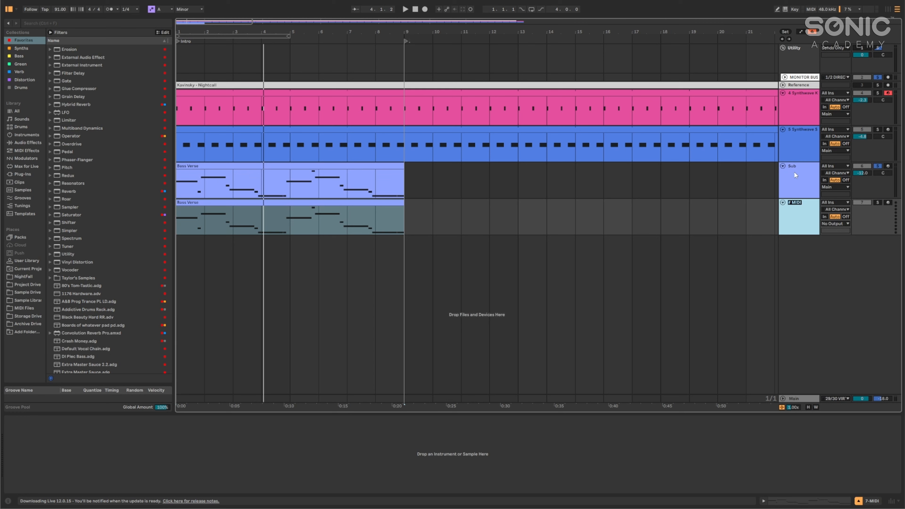
type("Moog Bass")
key("Return")
left_click(877, 166)
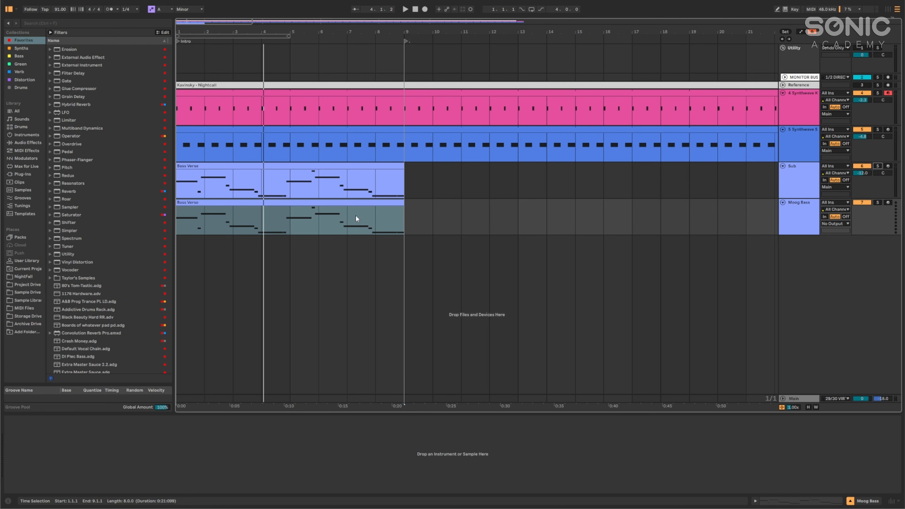
- Load ANA 2 on the Moog Bass track and set oscillator 1 to a slightly detuned Triangle with two voices
key("ctrl+f")
type("ana")
key("Return")
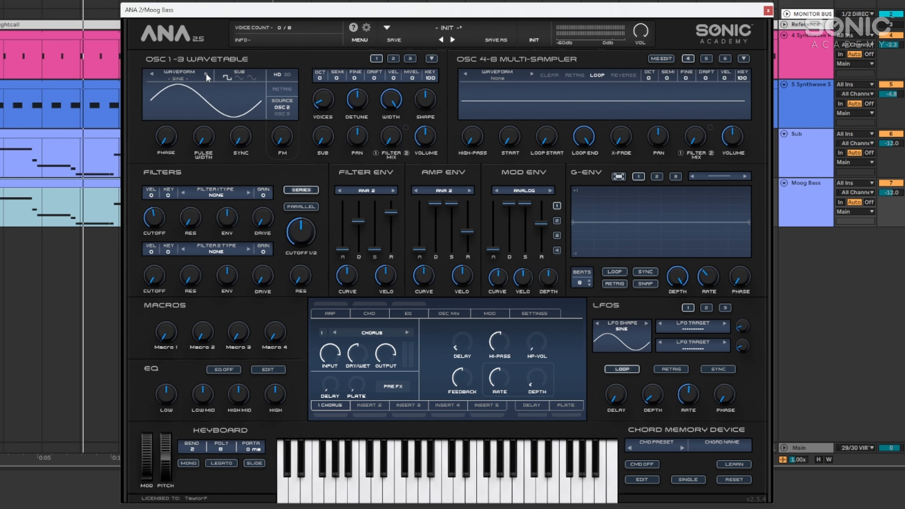
left_click(205, 74)
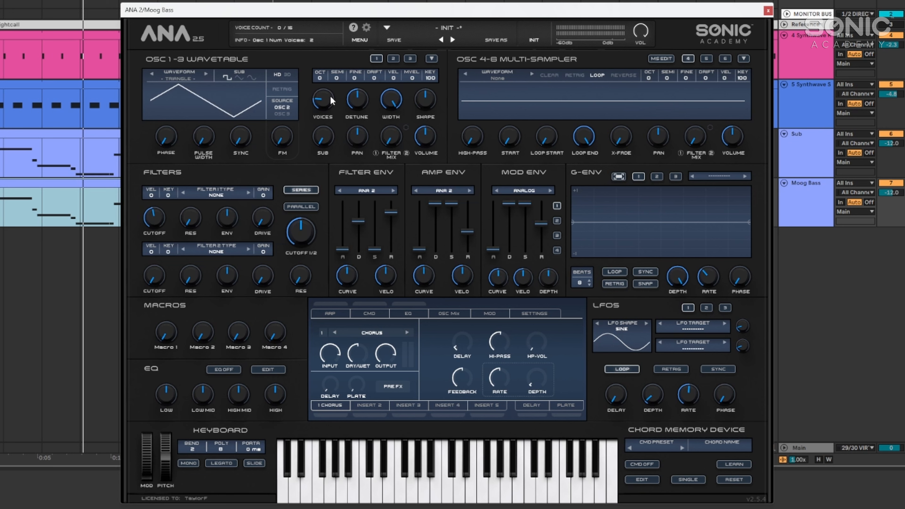
left_click_drag(360, 105, 361, 103)
- Set the Moog Bass patch's oscillator 2 to two voices with the Pulse 50 Mini waveform
left_click(393, 58)
left_click_drag(325, 96, 330, 90)
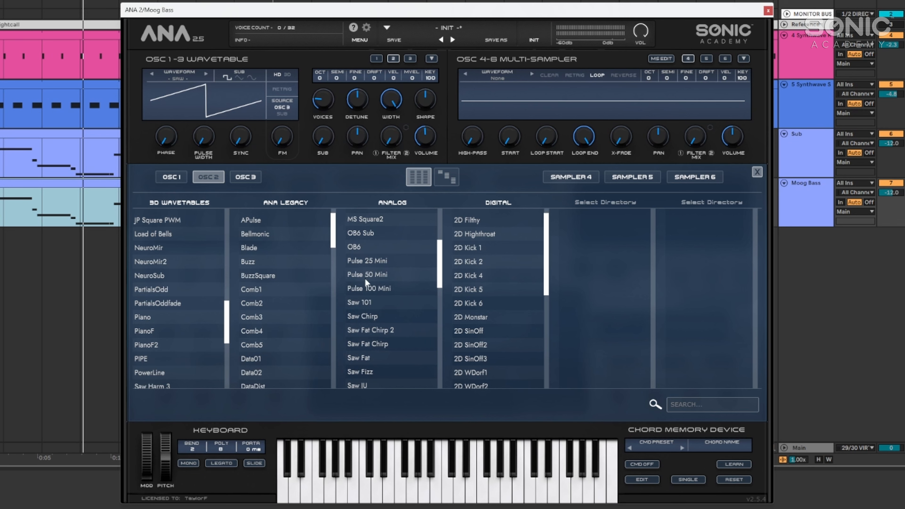
left_click(366, 276)
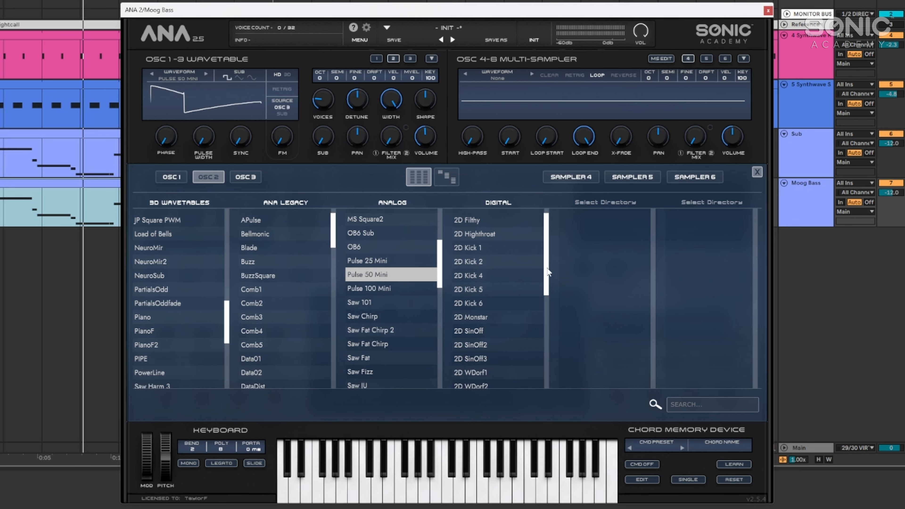
- Raise oscillator 2's volume on the Moog Bass patch, set oscillator 1's octave to 1, and audition the result
left_click_drag(426, 139, 430, 127)
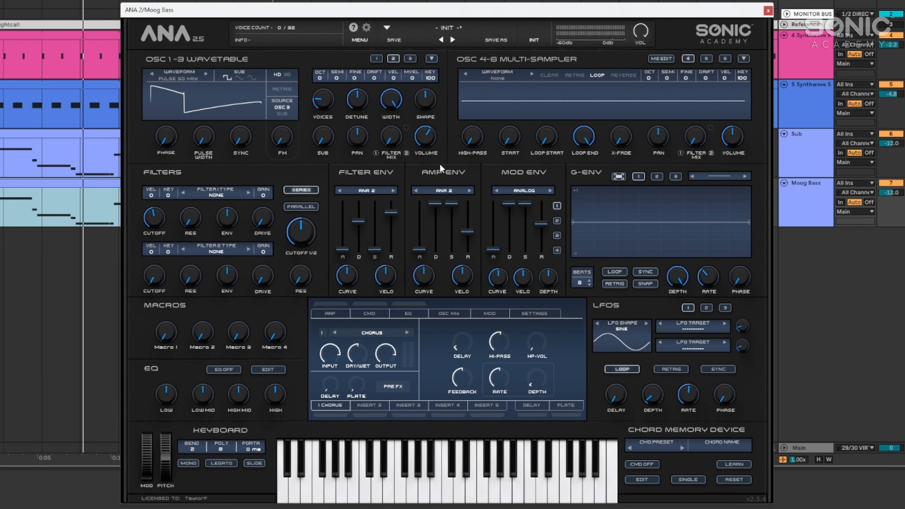
left_click(376, 58)
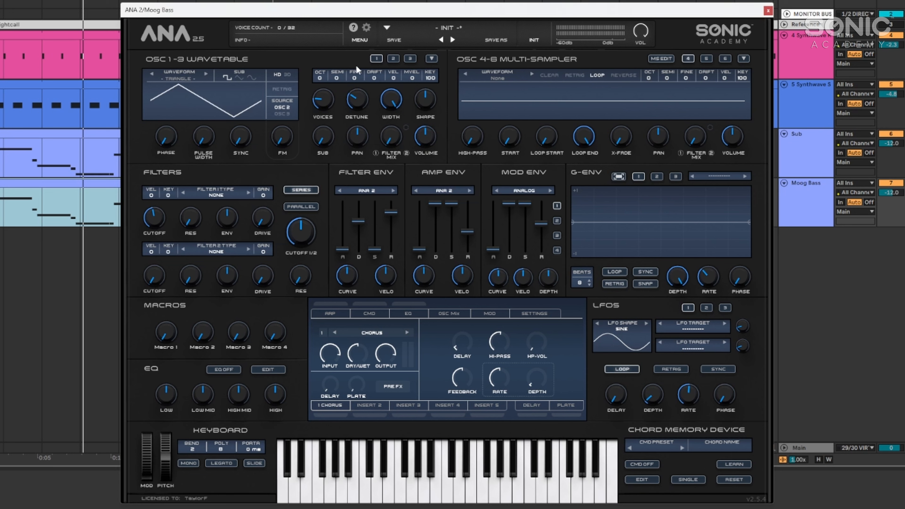
left_click_drag(322, 68, 322, 62)
key("space")
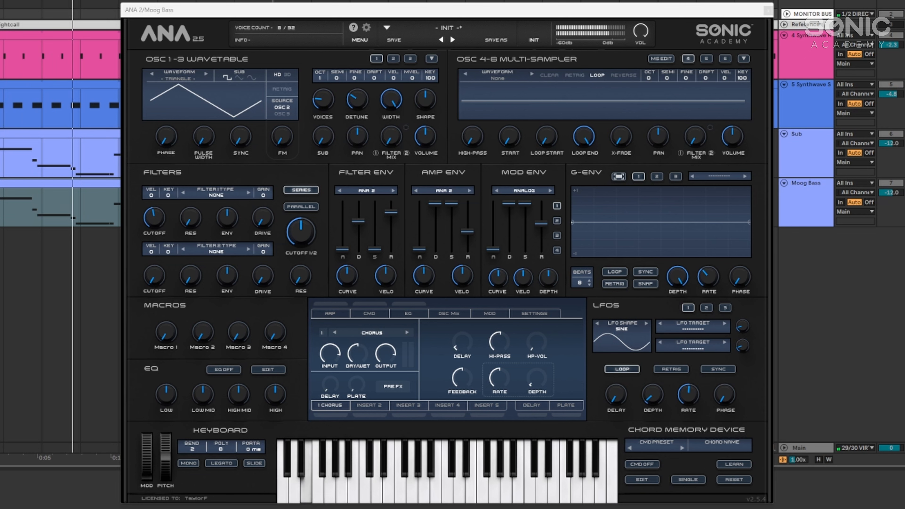
key("space")
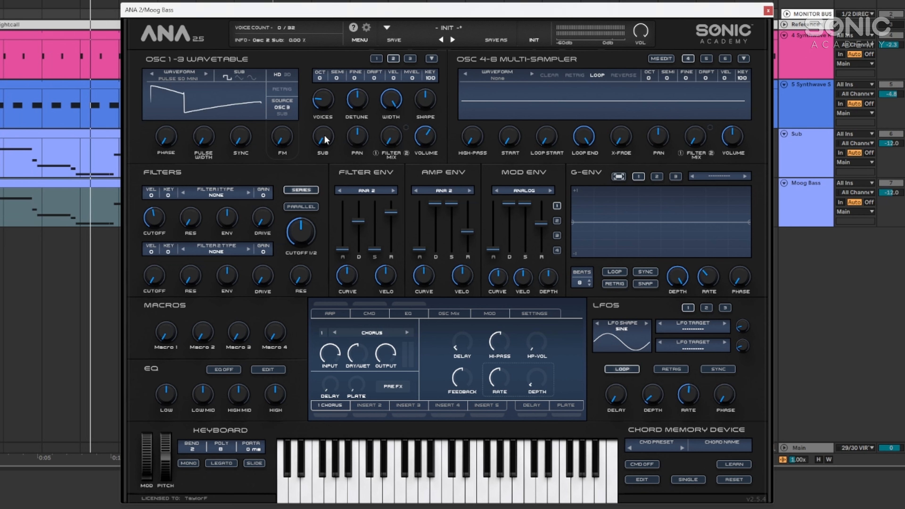
- Raise oscillator 2's sub level to about 48% and its volume to about -5.4 dB while auditioning the bass
mouse_move(325, 138)
left_mouse_down()
mouse_move(329, 89)
mouse_move(324, 137)
left_mouse_up()
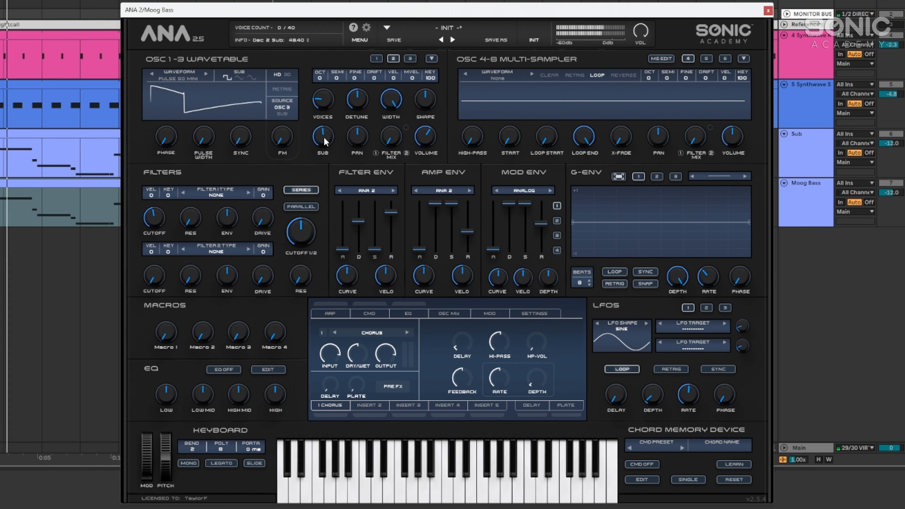
key("space")
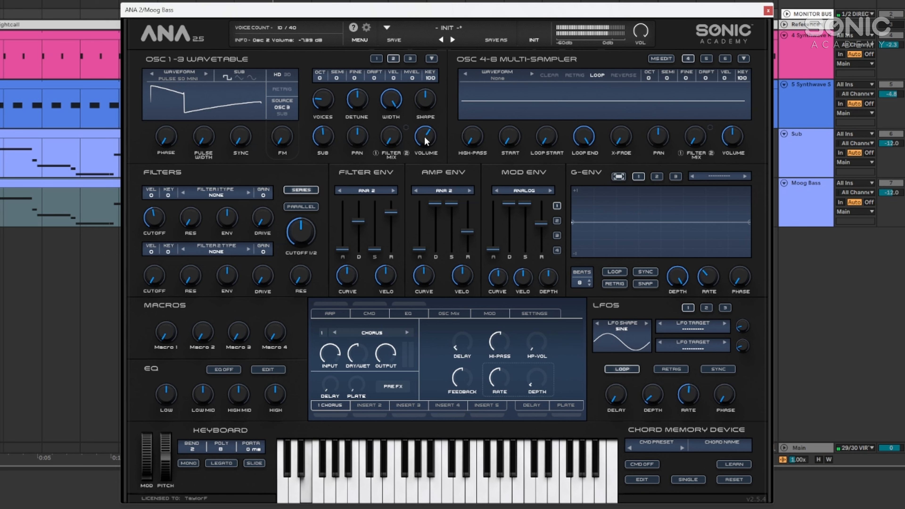
left_click_drag(427, 139, 430, 130)
key("space")
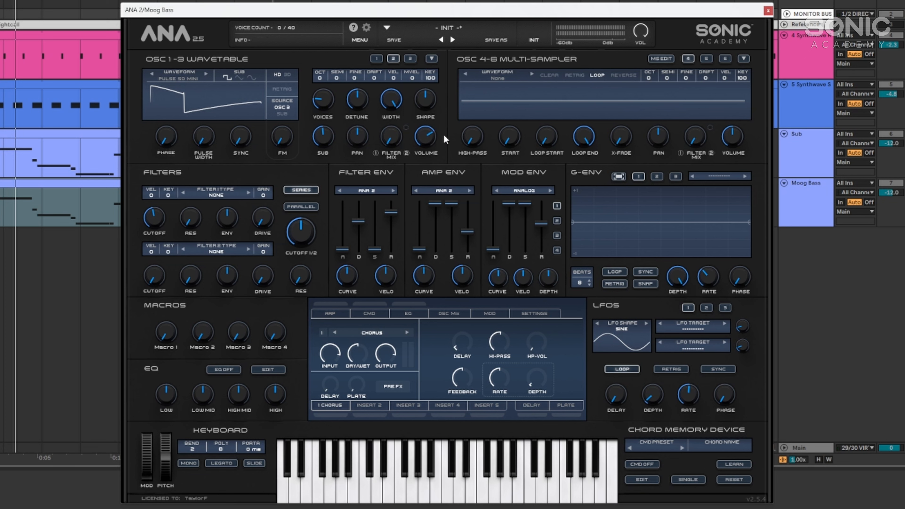
key("space")
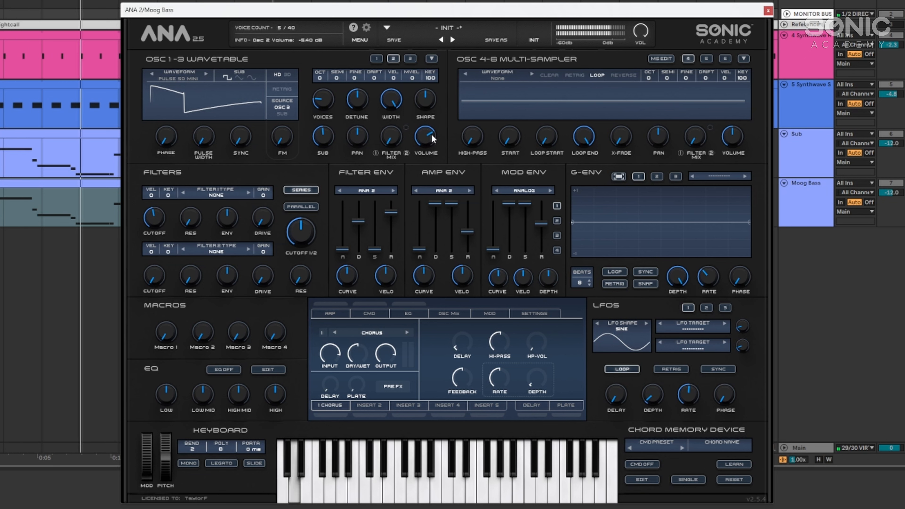
- Set filter 1 to Mogy - LP with key tracking at 60, lower its cutoff, and raise its resonance and envelope amount
left_click_drag(168, 195, 176, 161)
left_click(219, 194)
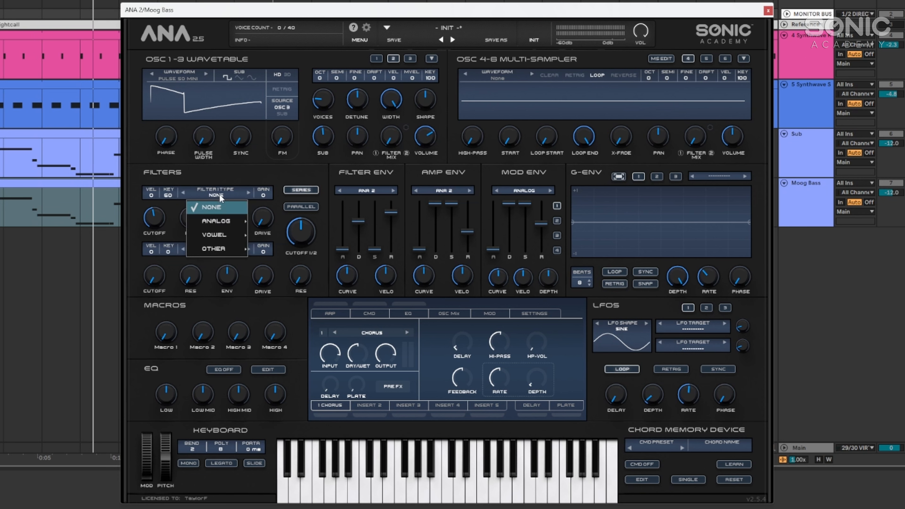
left_click(217, 196)
left_click(217, 196)
mouse_move(221, 223)
left_click(284, 237)
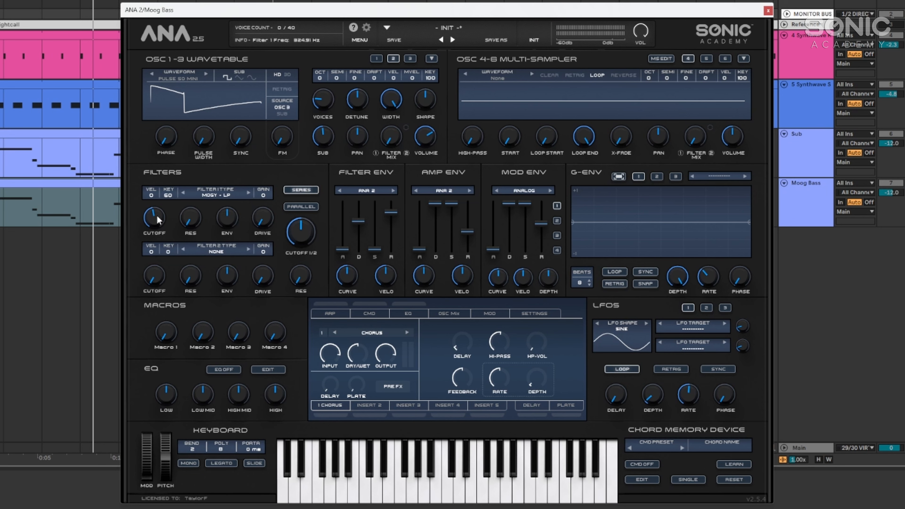
left_click_drag(157, 214, 231, 222)
left_click(228, 215)
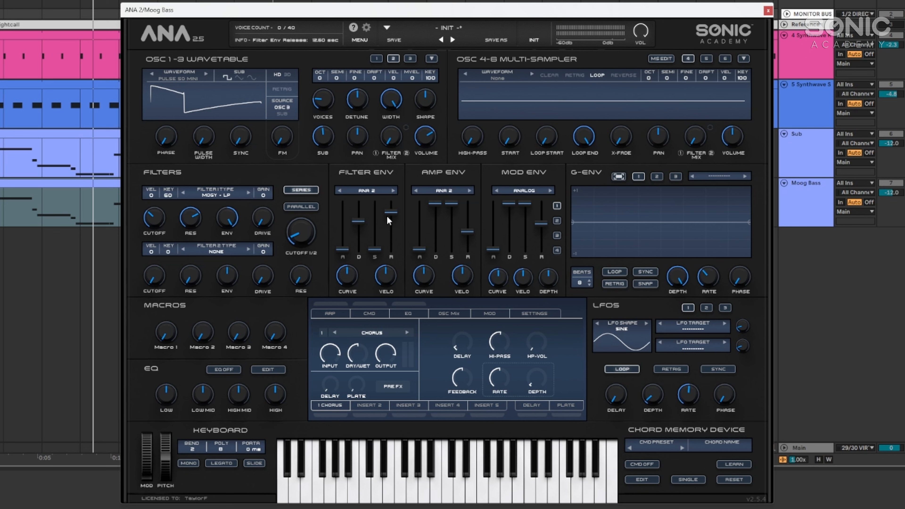
- Shorten the filter envelope's release, raise its sustain slightly, turn down its velocity amount, and audition the bass
left_click_drag(386, 217, 374, 245)
left_click_drag(391, 235, 392, 242)
key("space")
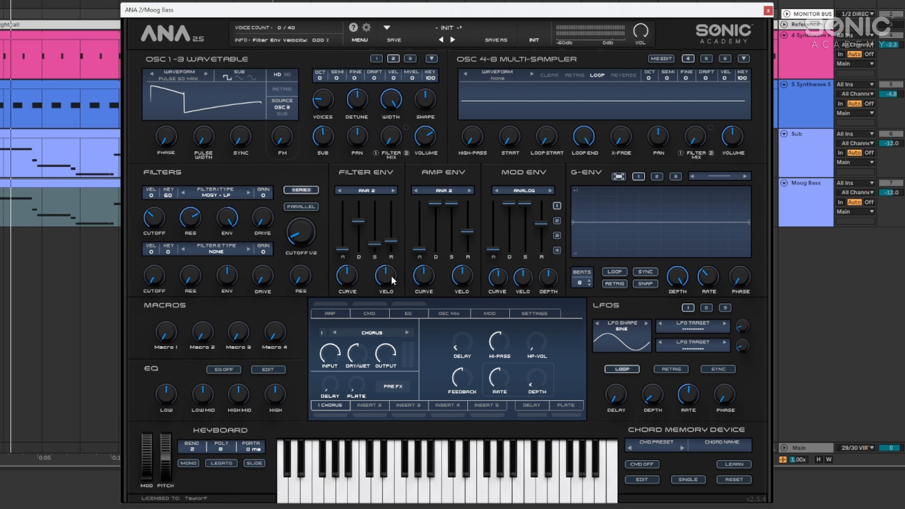
left_click_drag(391, 276, 400, 349)
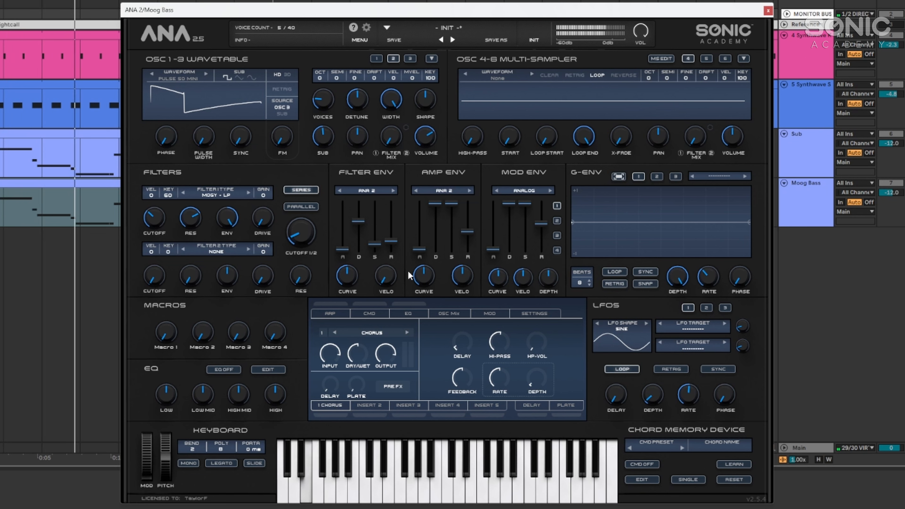
key("space")
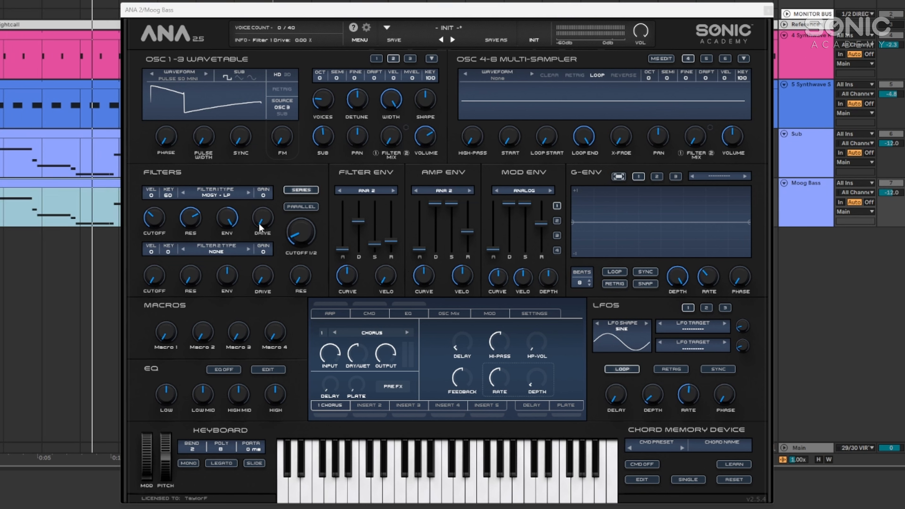
- Increase filter 1's drive and play the Moog Bass to check the saturation
left_click_drag(259, 228, 274, 168)
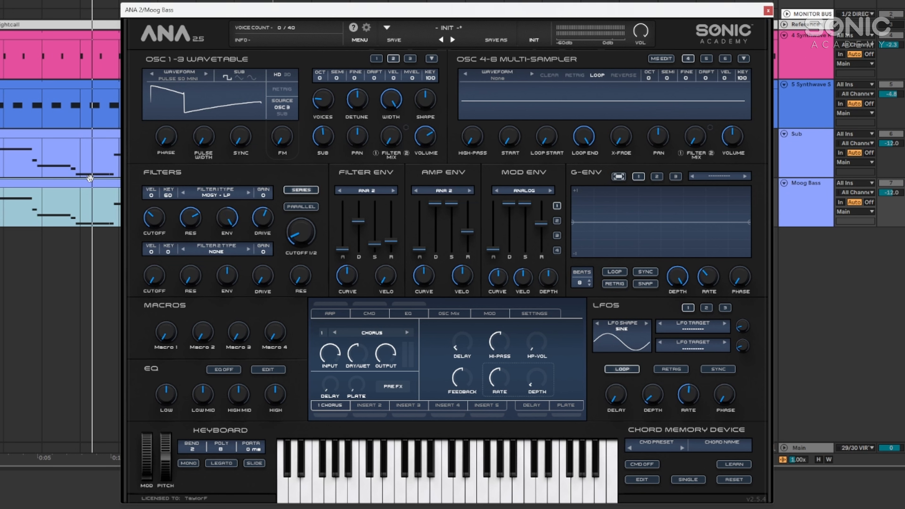
key("space")
left_click(267, 217)
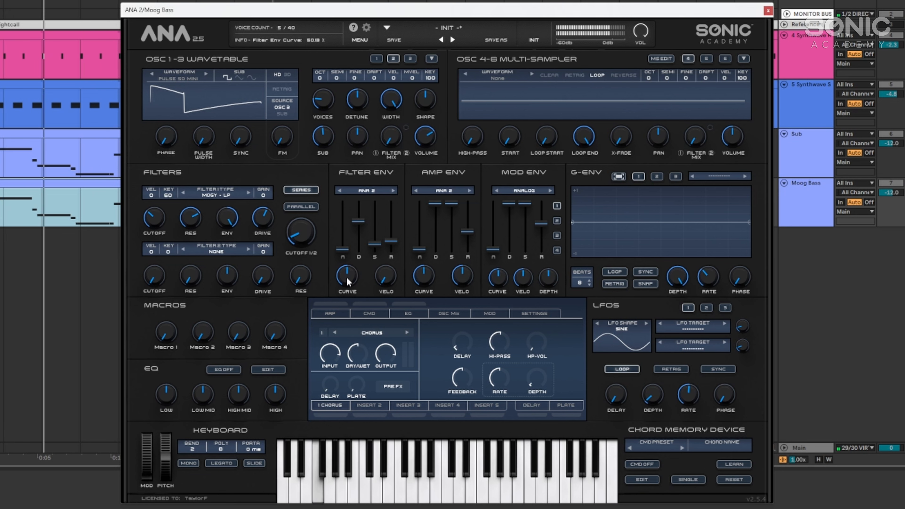
- Set the filter envelope's curve to about 52.5% and lengthen its decay slightly
left_click_drag(345, 275, 345, 272)
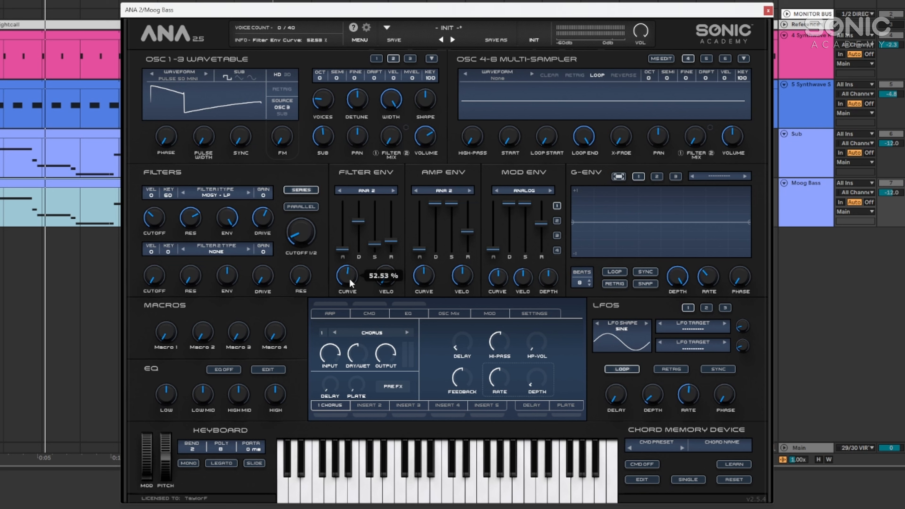
left_click_drag(358, 221, 358, 218)
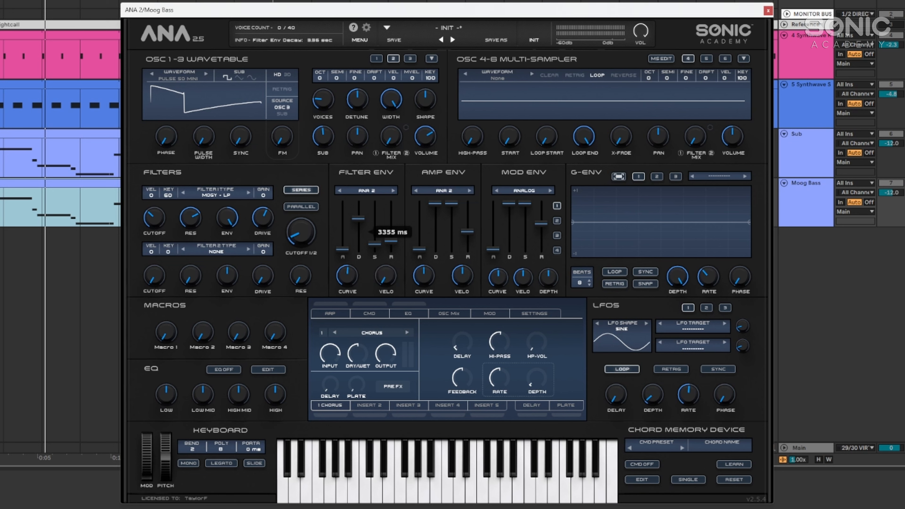
left_click_drag(358, 218, 358, 219)
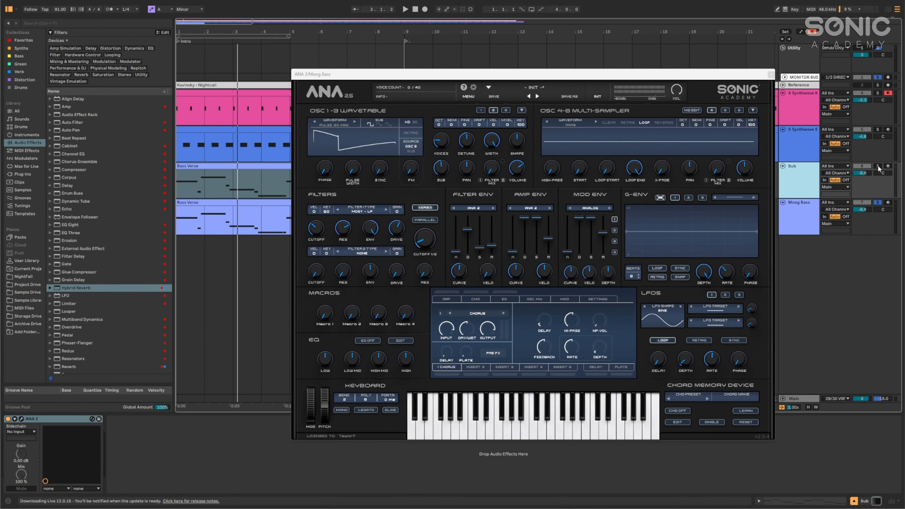
- Solo the Sub track alongside Moog Bass, play both layers together, and close the Moog Bass synth window
left_click(878, 166)
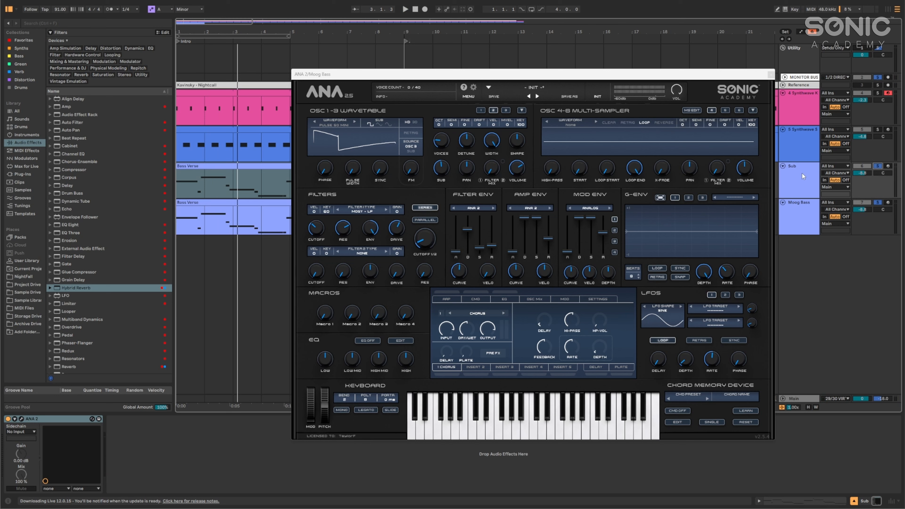
key("space")
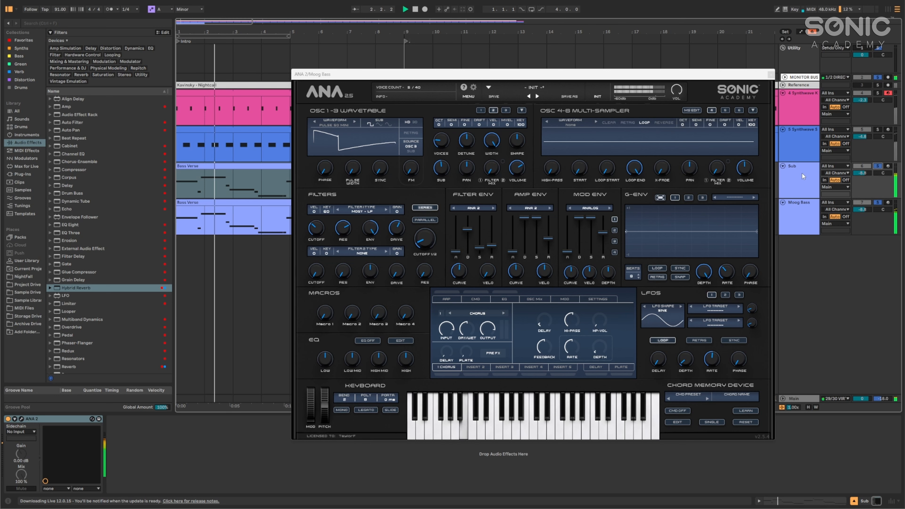
left_click(802, 173)
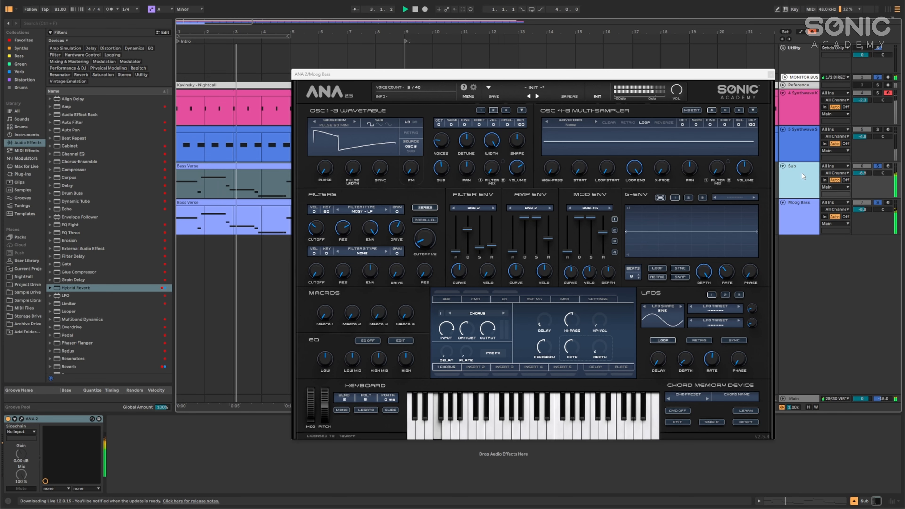
left_click_drag(752, 75, 722, 67)
left_click(741, 68)
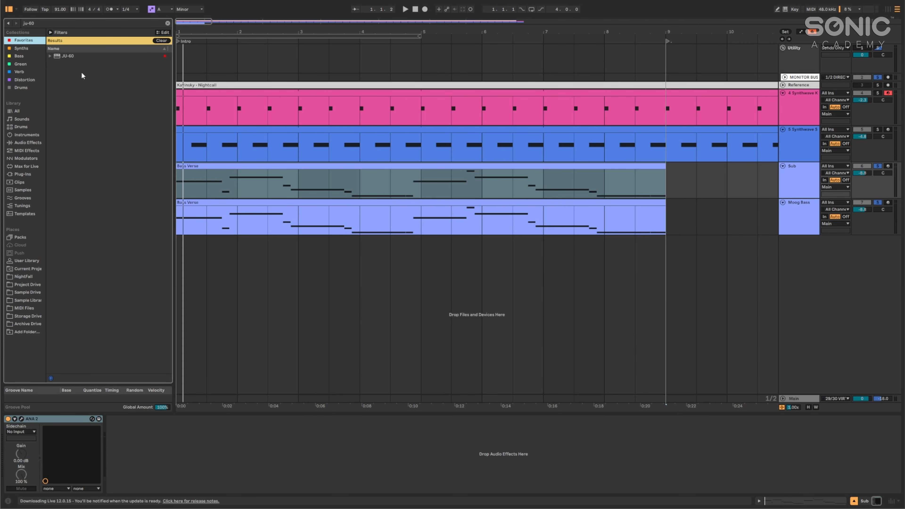
- Add the JU-60 chorus to the Sub track, choose chorus mode II, and lower its mix
left_click_drag(63, 57, 185, 162)
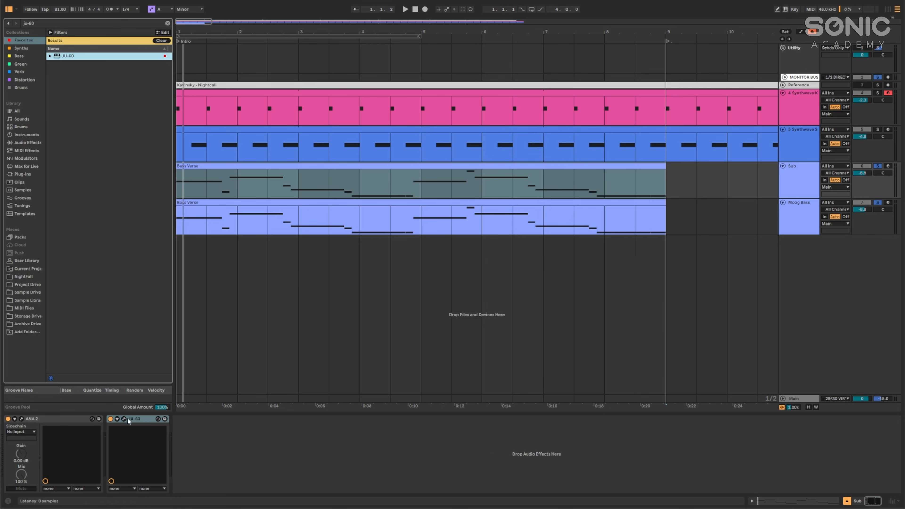
left_click(124, 418)
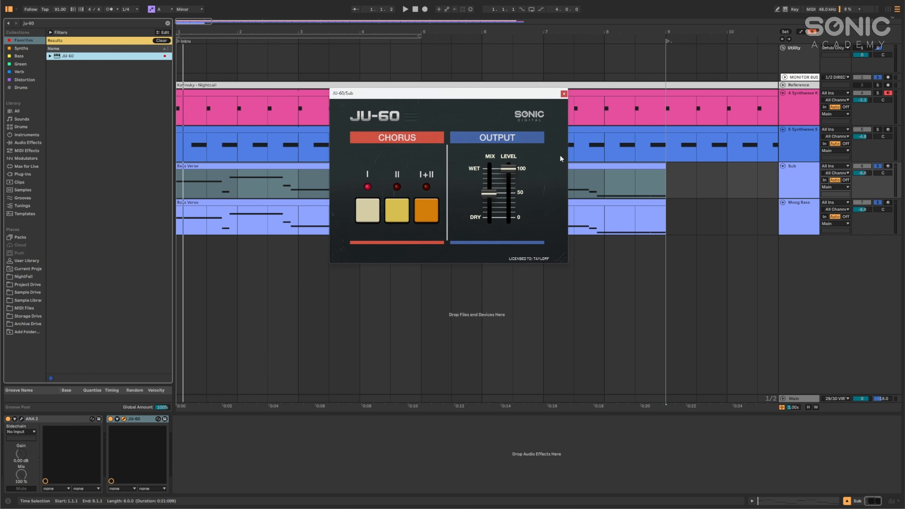
left_click(397, 209)
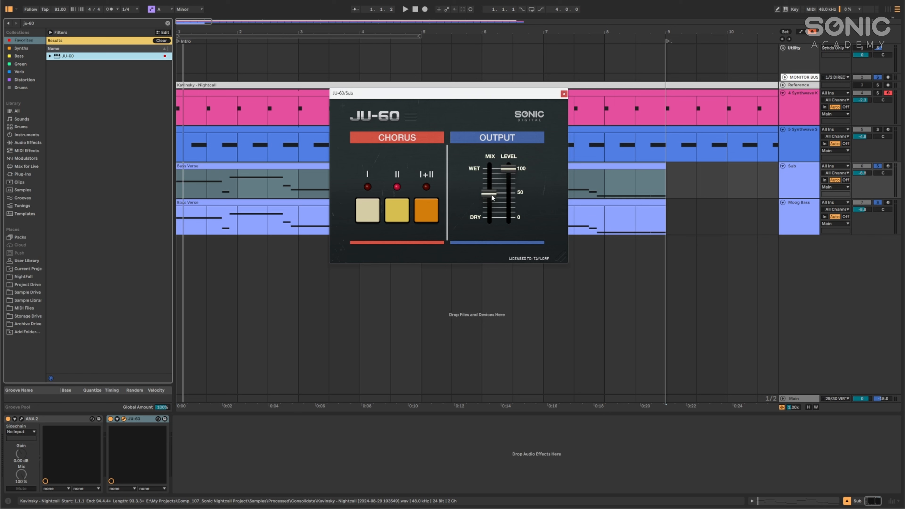
left_click_drag(491, 206, 491, 210)
- Balance the two bass layers while playing them with the drums, lowering the Sub track's volume to -11.4 dB
left_click(180, 187)
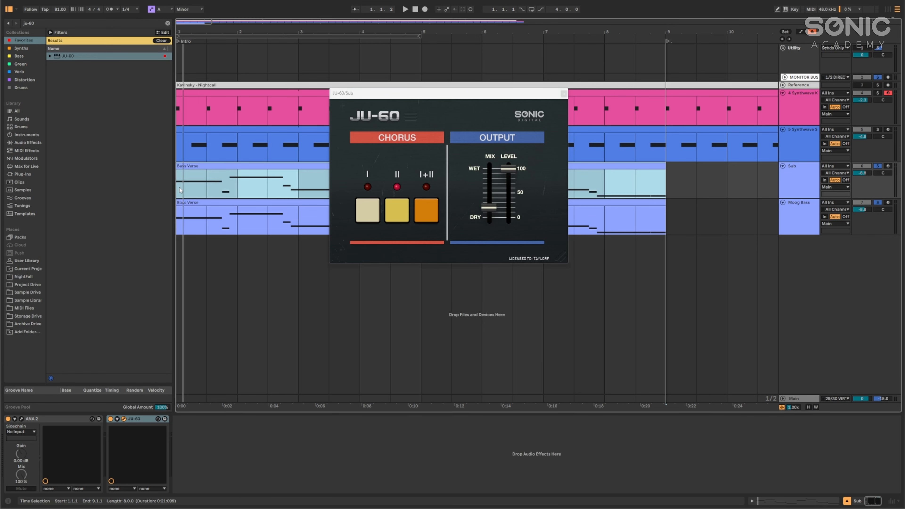
key("space")
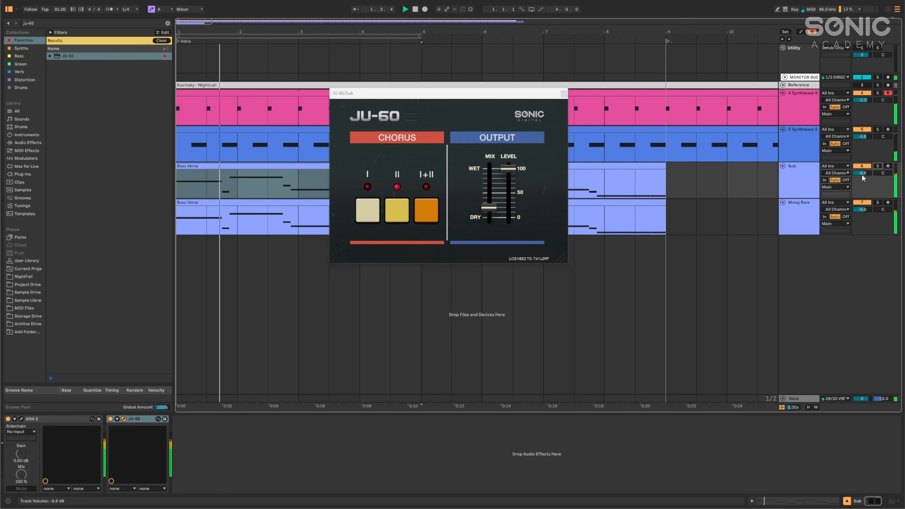
left_click_drag(862, 174, 862, 185)
left_click(798, 219)
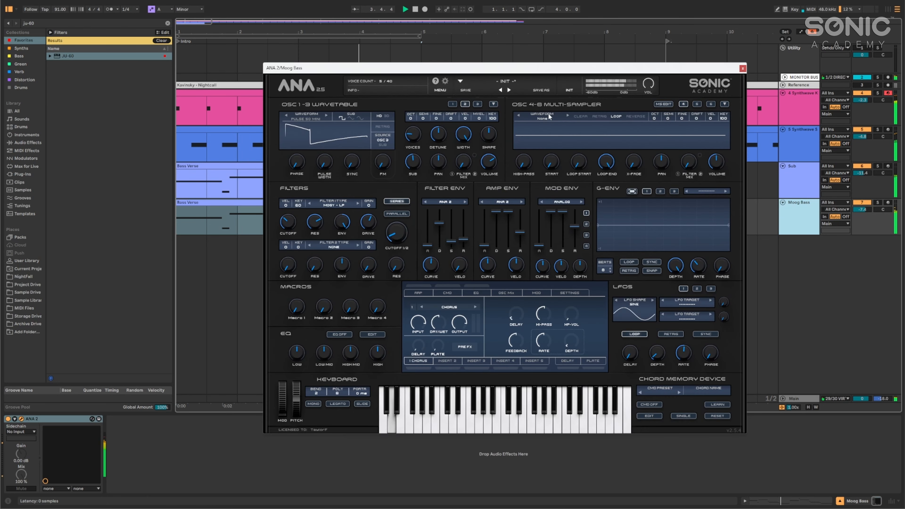
key("space")
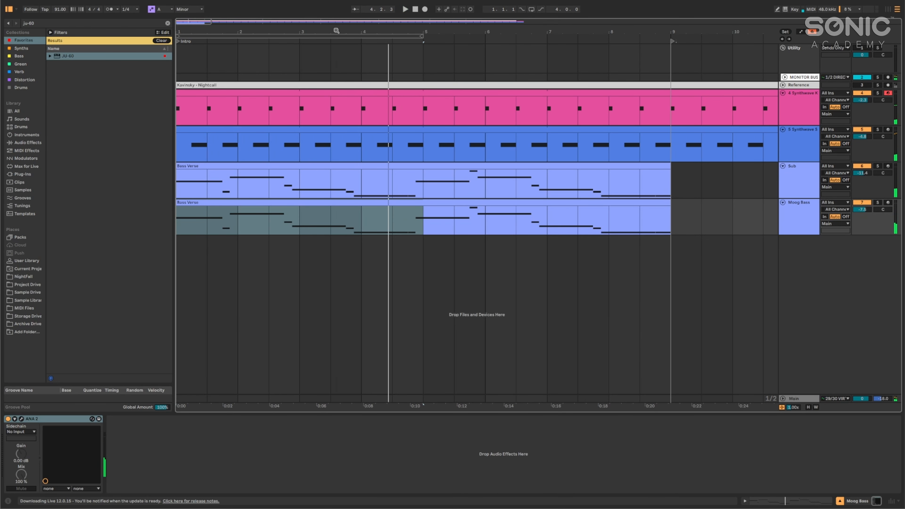
- Open the Sub track's Bass Verse clip in an enlarged note editor and examine the short notes between the long ones
double_click(332, 167)
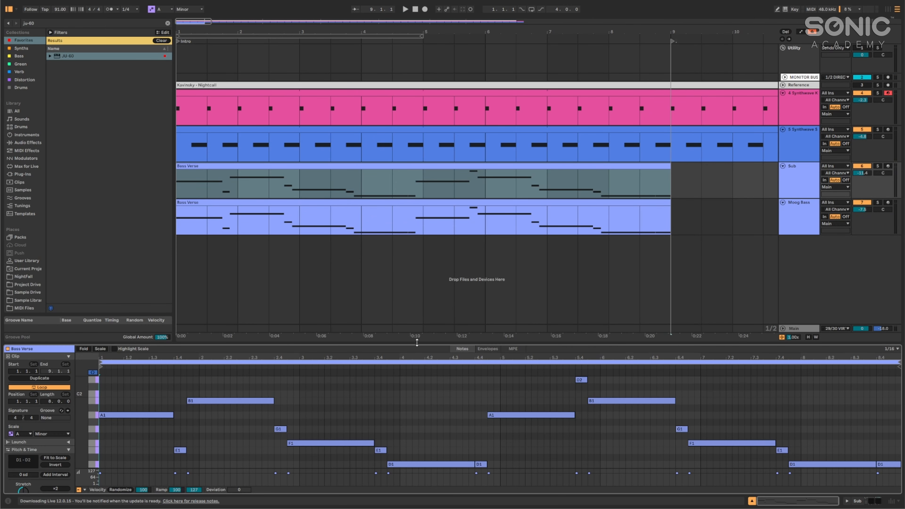
left_click_drag(416, 345, 417, 287)
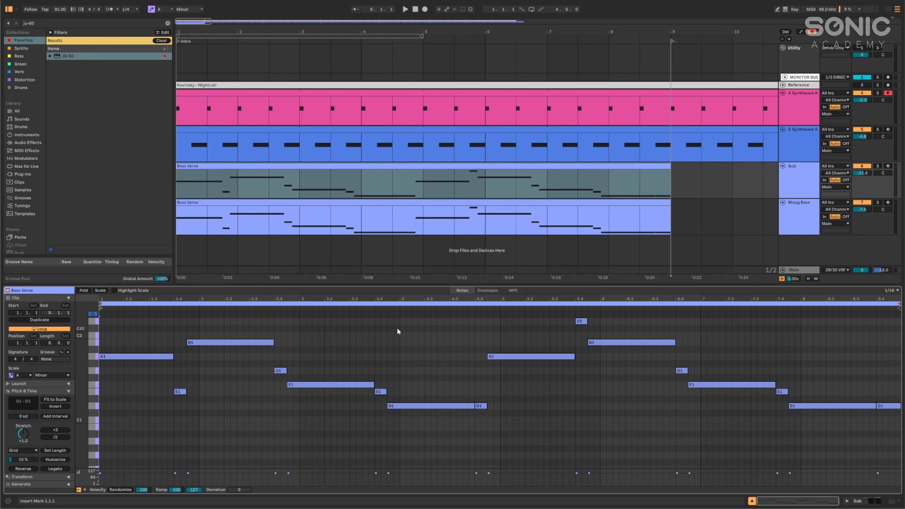
left_click_drag(376, 298, 377, 305)
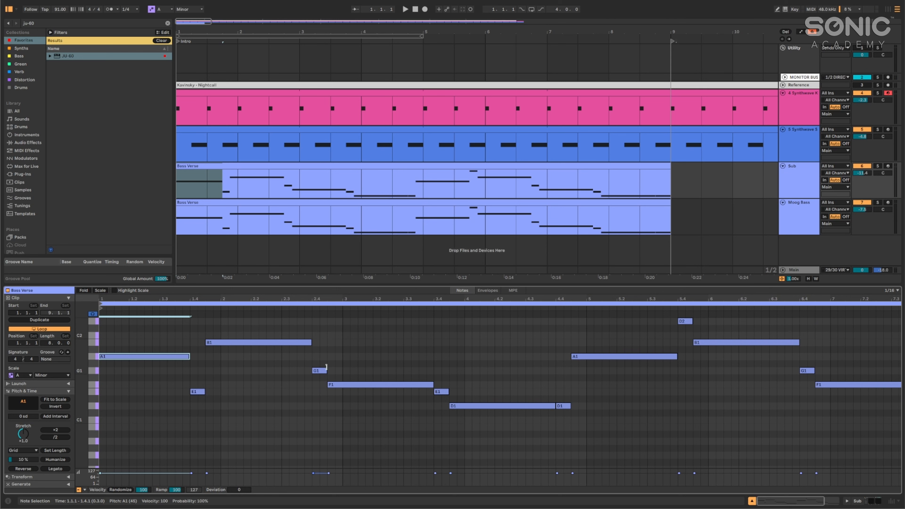
left_click(196, 392)
left_click(320, 371)
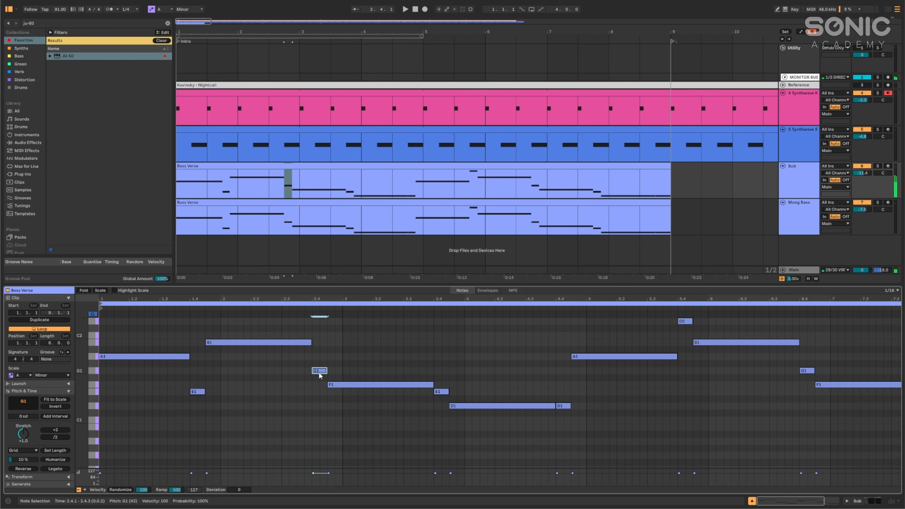
left_click(441, 391)
left_click(563, 405)
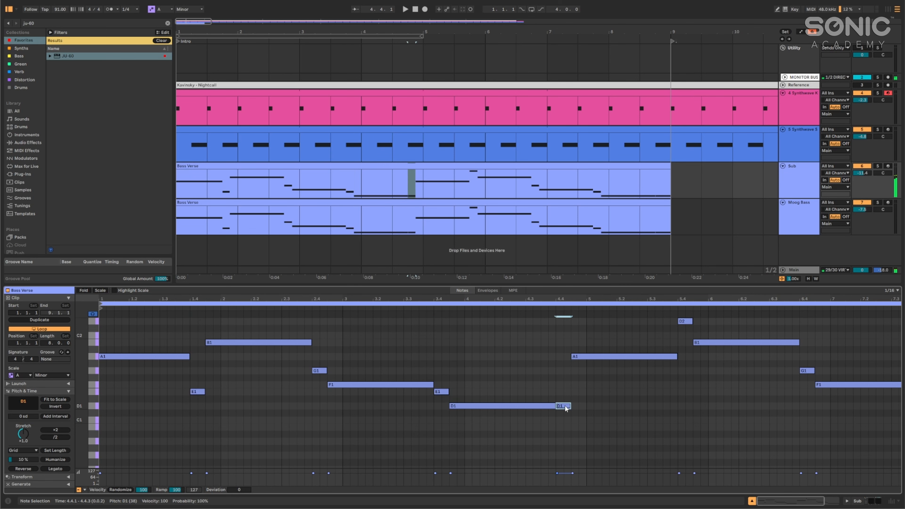
- Play the full eight-bar Bass Verse clip on the Sub track from its start
left_click_drag(772, 299, 653, 299)
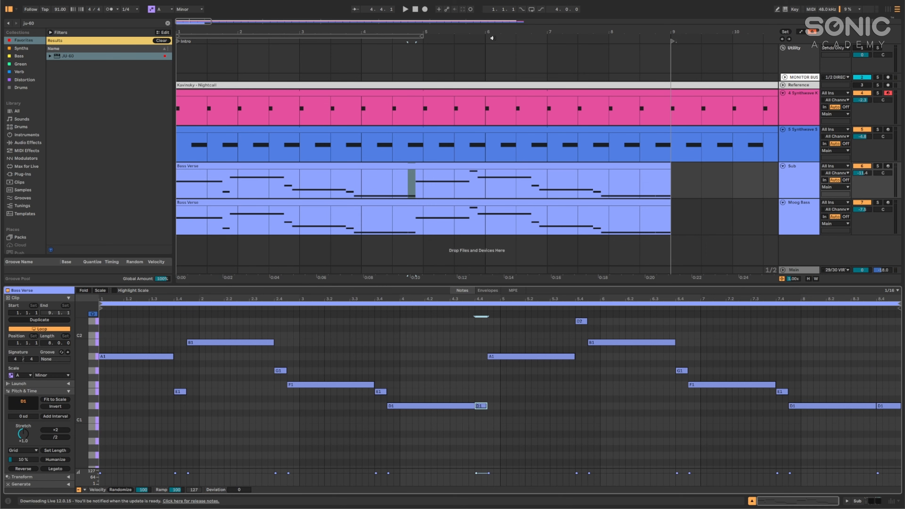
left_click_drag(415, 36, 415, 29)
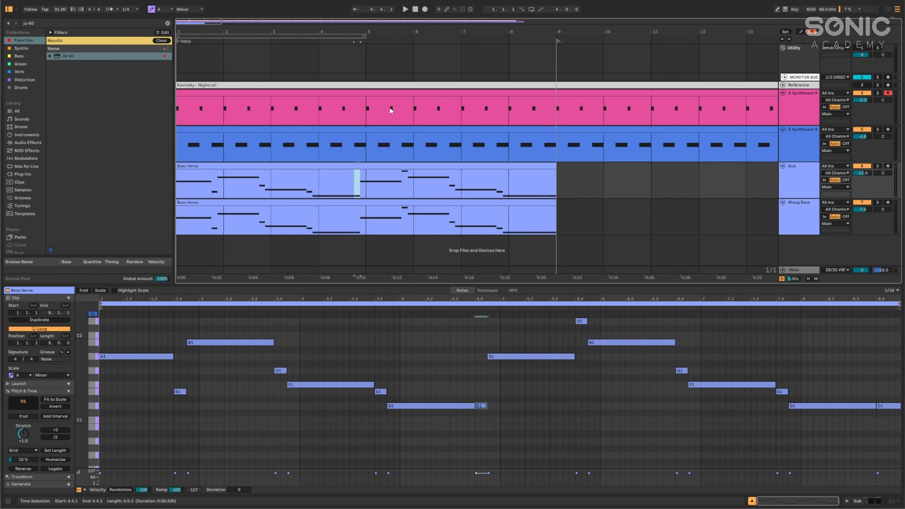
left_click(354, 166)
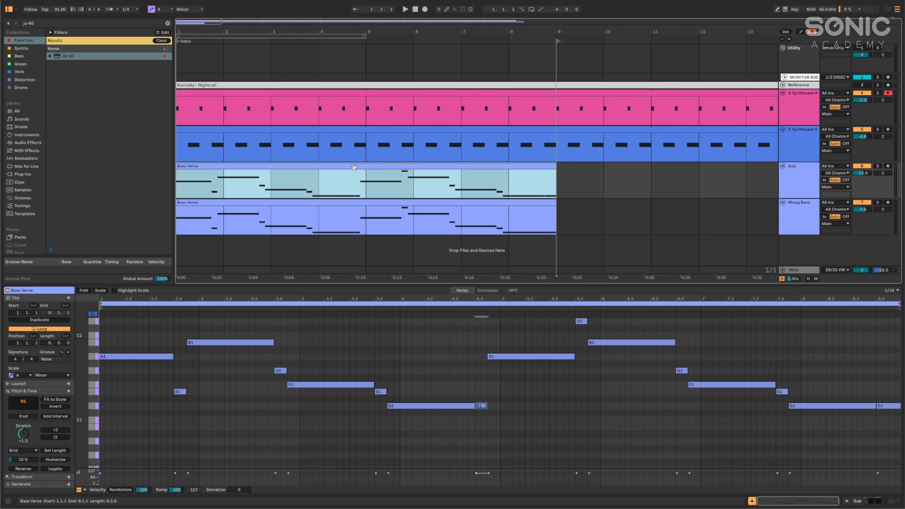
key("space")
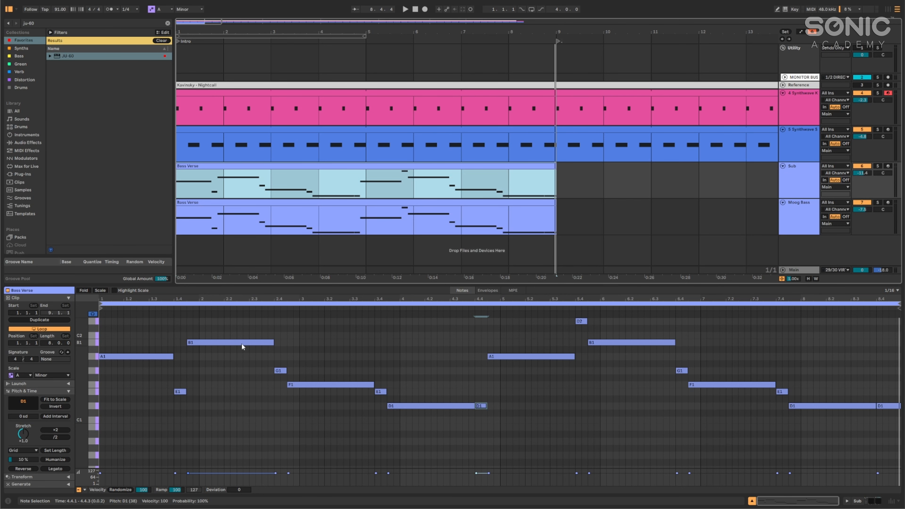
- Move the first B1 note to the start of bar 2, extend the preceding E1 to meet it in both Bass Verse clips, and play them
left_click_drag(203, 298, 202, 323)
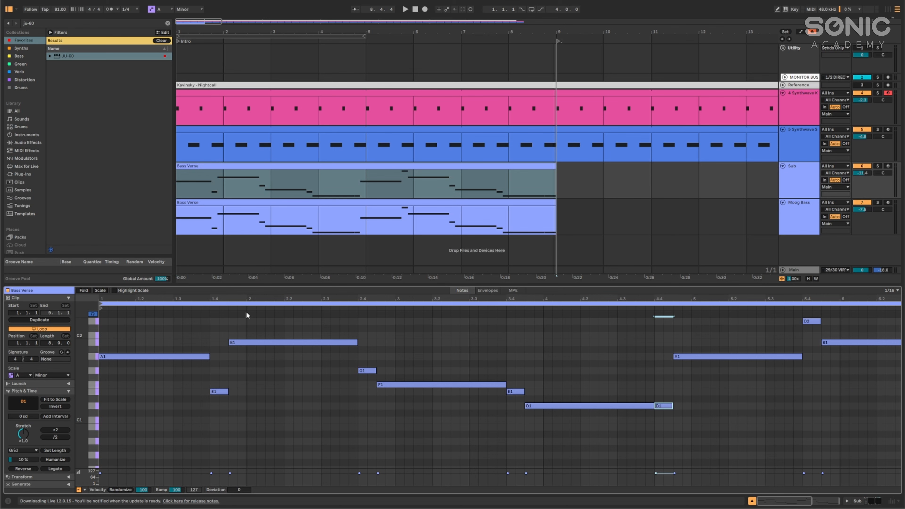
left_click_drag(233, 332, 243, 336)
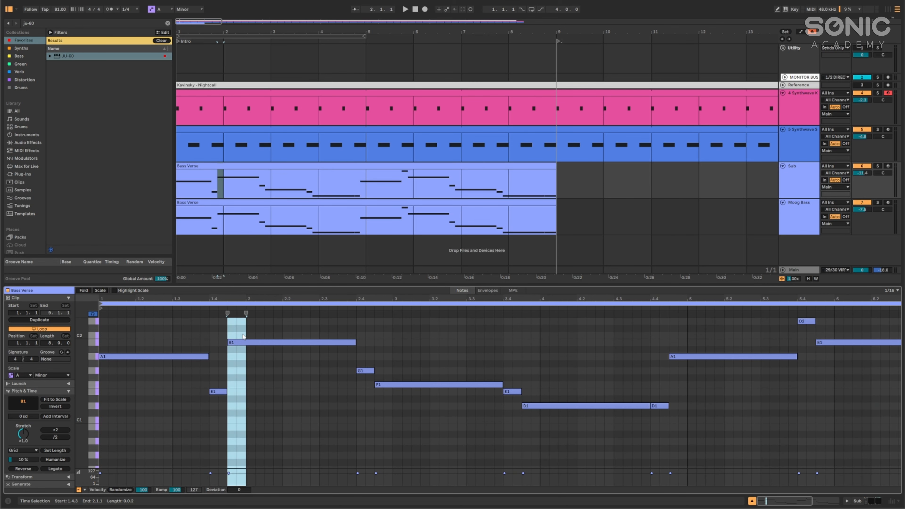
left_click(239, 342)
key("space")
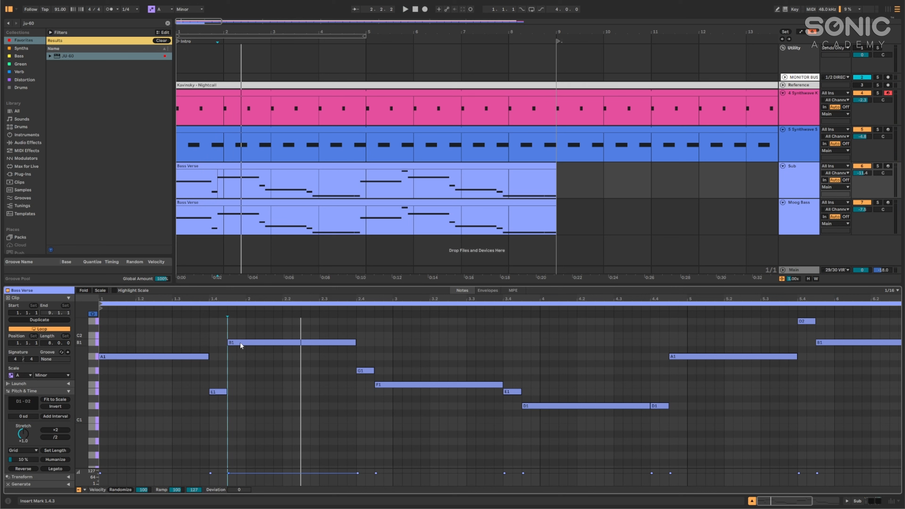
left_click(240, 342)
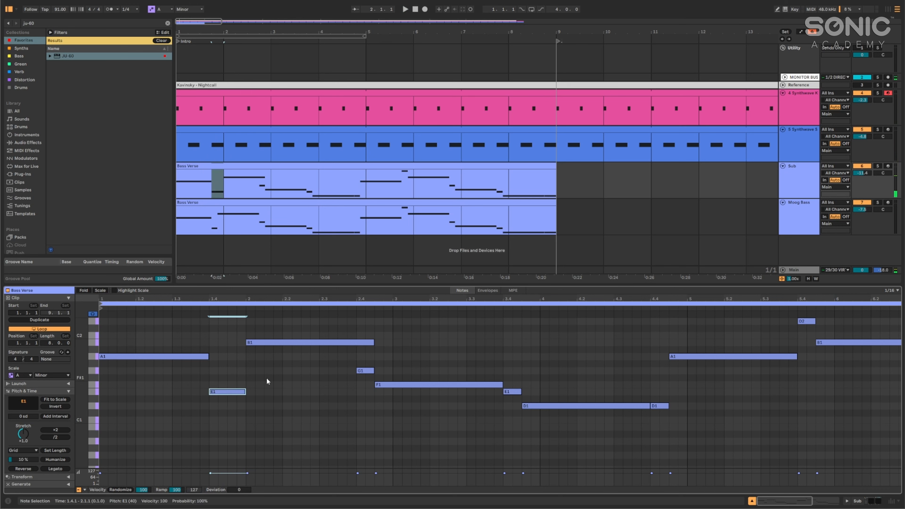
key("space")
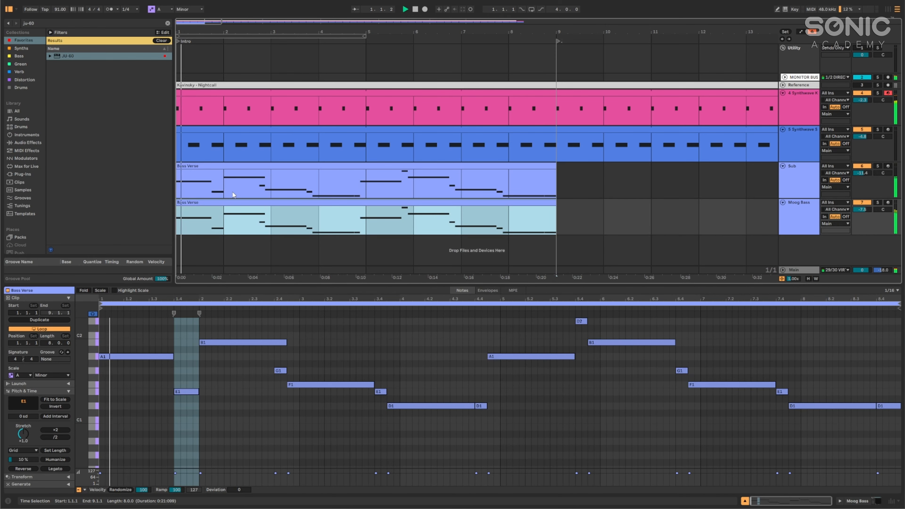